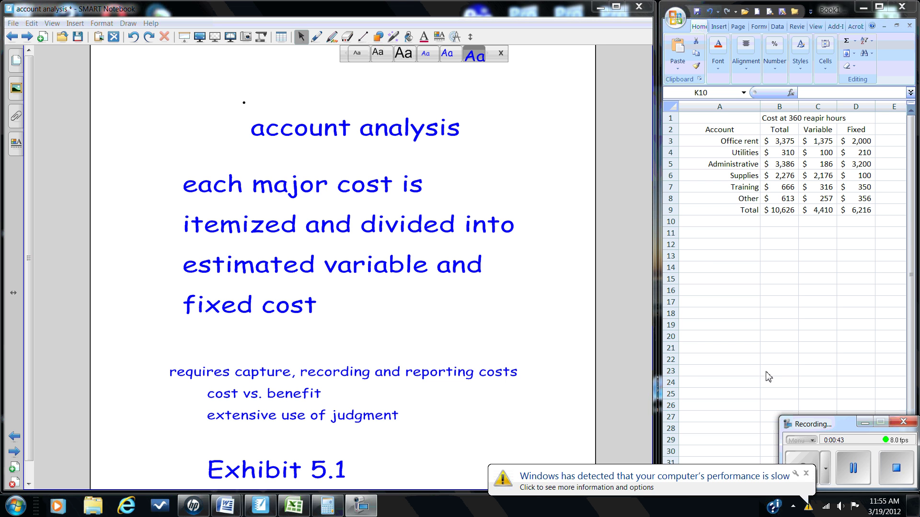
Step: Dismiss the slow-performance notification balloon beside the account analysis slide
click(807, 475)
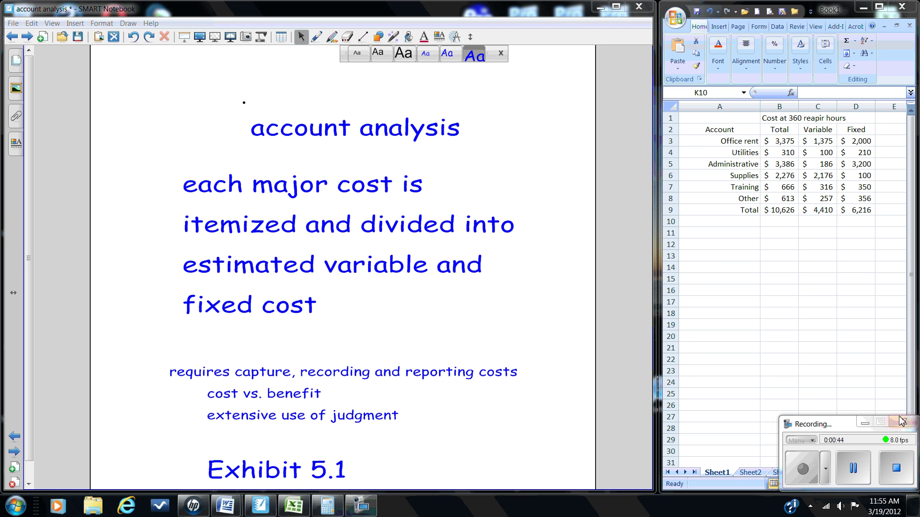
click(864, 422)
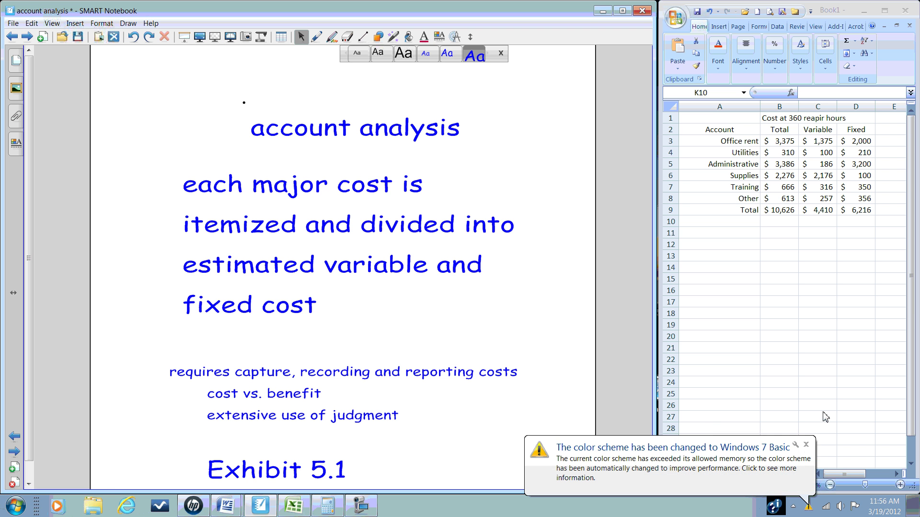
Step: Close the 'color scheme has been changed' notification balloon
click(806, 445)
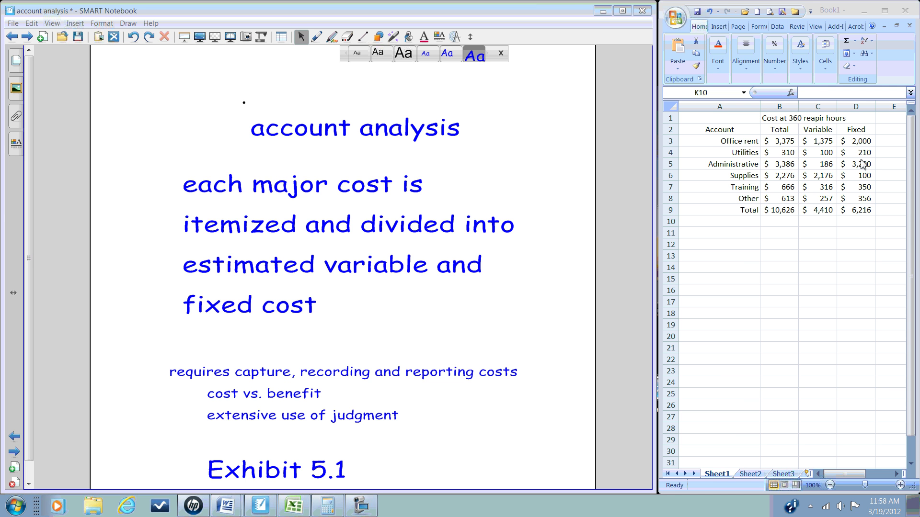
Step: Clear the Utilities variable cost in C4 and enter 210 as its fixed cost in D4
click(823, 153)
key(Delete)
key(Down)
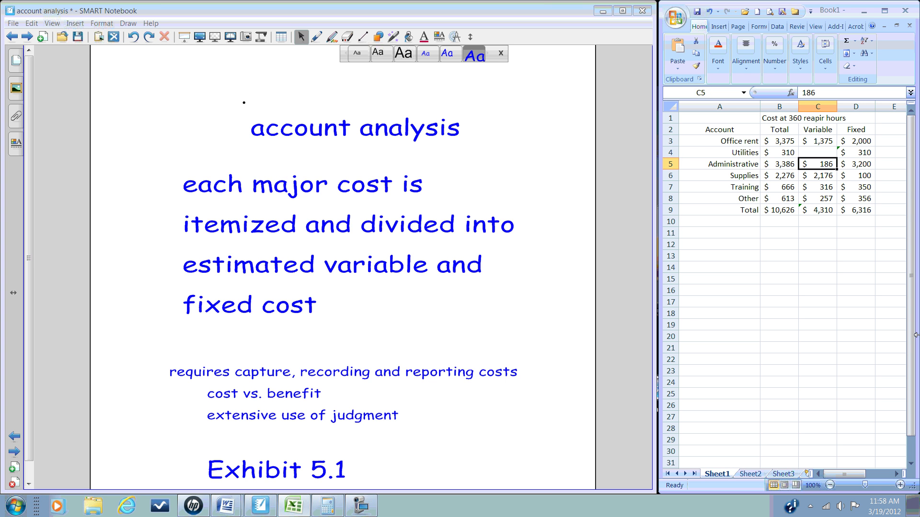
key(Up)
key(Right)
key(Delete)
key(Left)
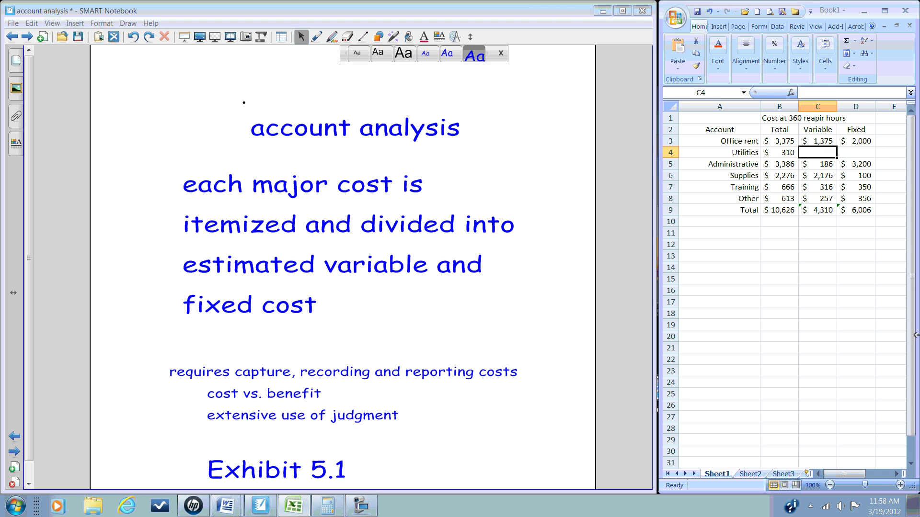
key(Right)
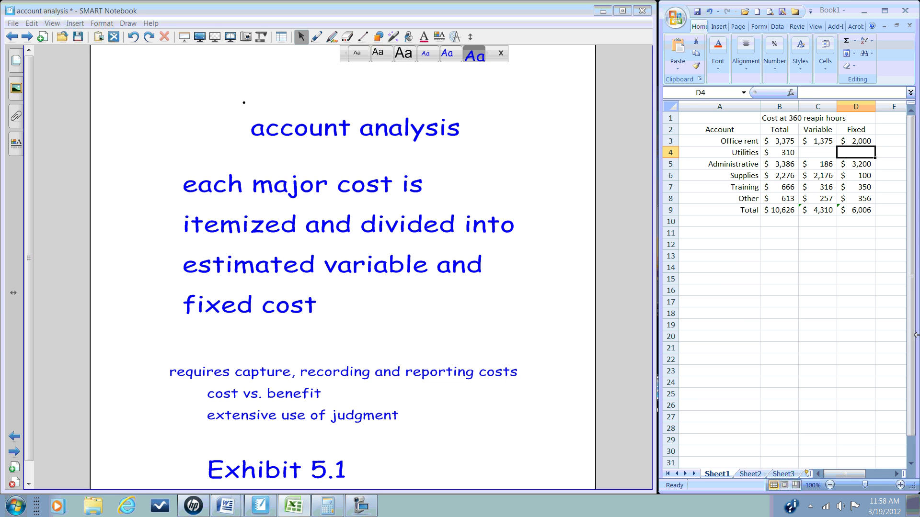
text(210)
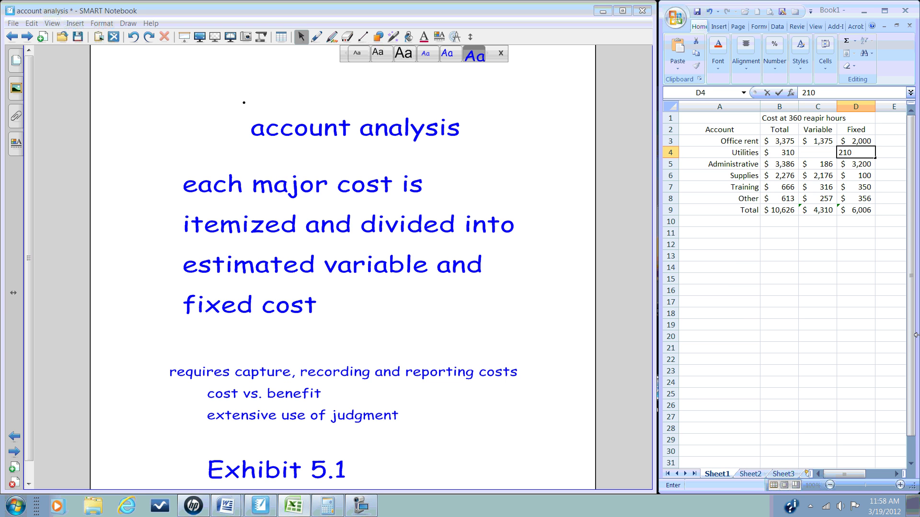
key(ctrl+Return)
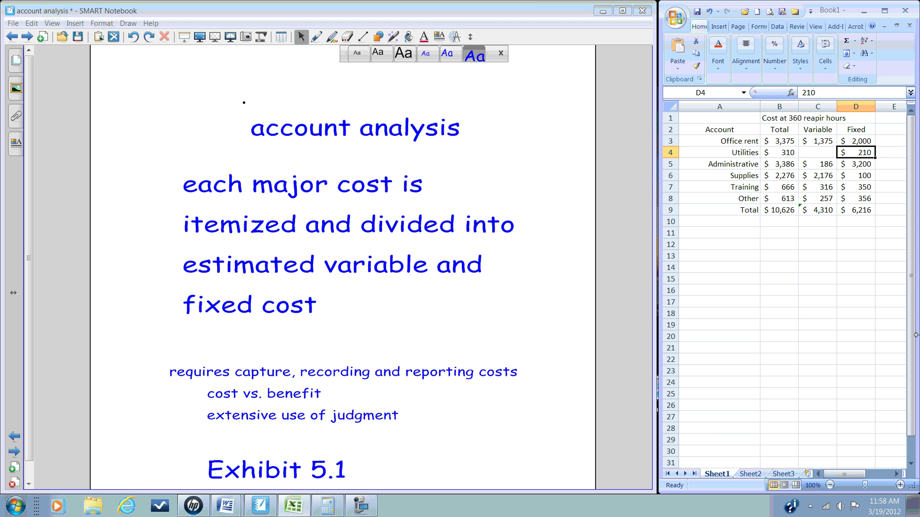
key(Left)
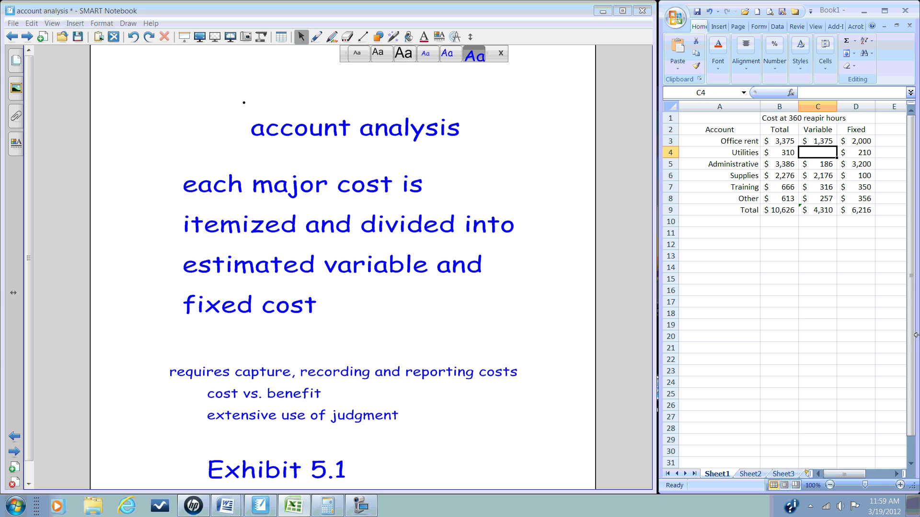
Step: Enter the formula =+B4-D4 in C4 so the Utilities variable cost shows 100
text(+)
key(Left)
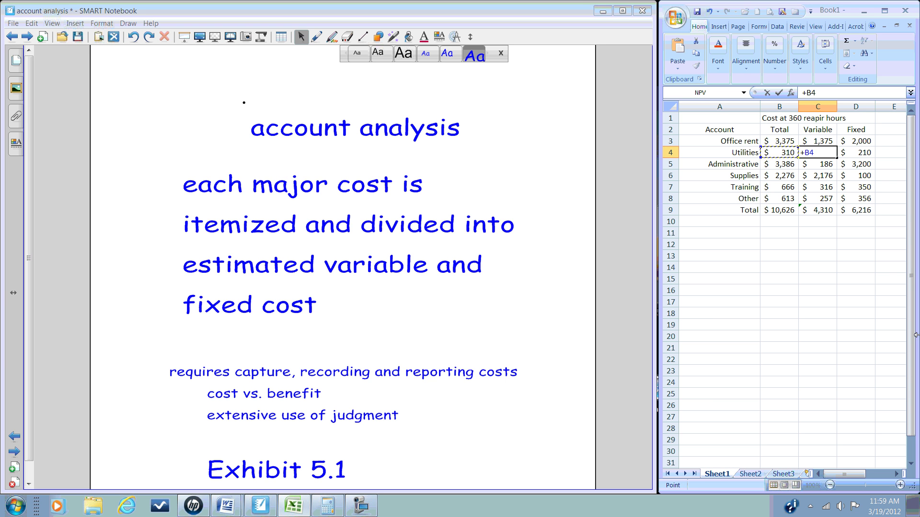
text(-)
key(Right)
key(Return)
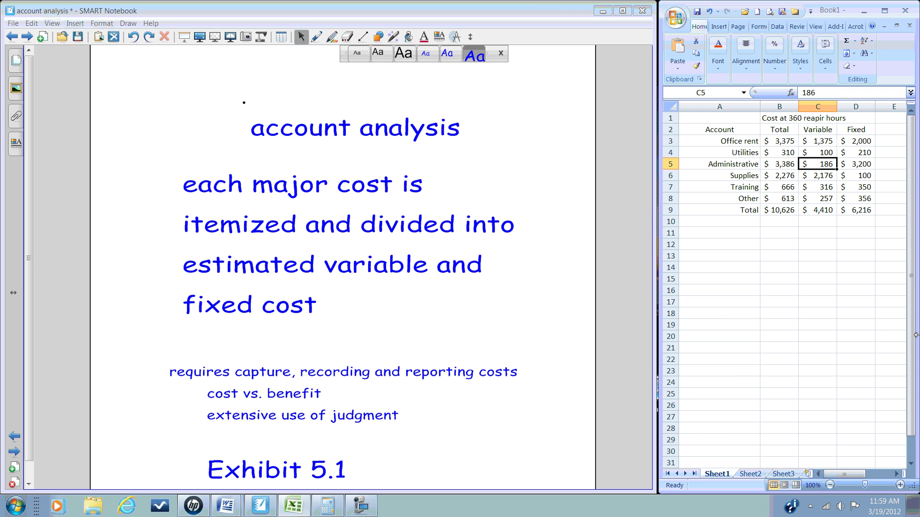
Step: Replace the Training fixed cost in D7 with the formula =+B7-C7 (350)
key(Down)
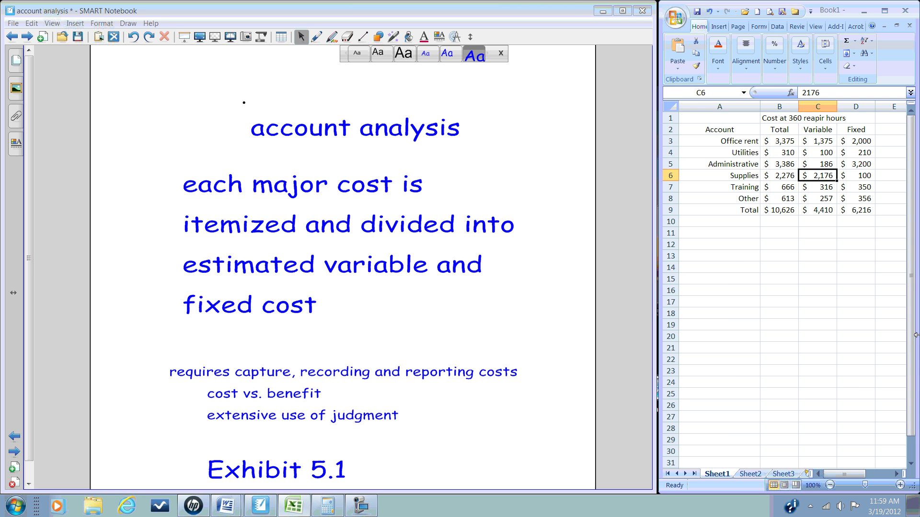
key(Down)
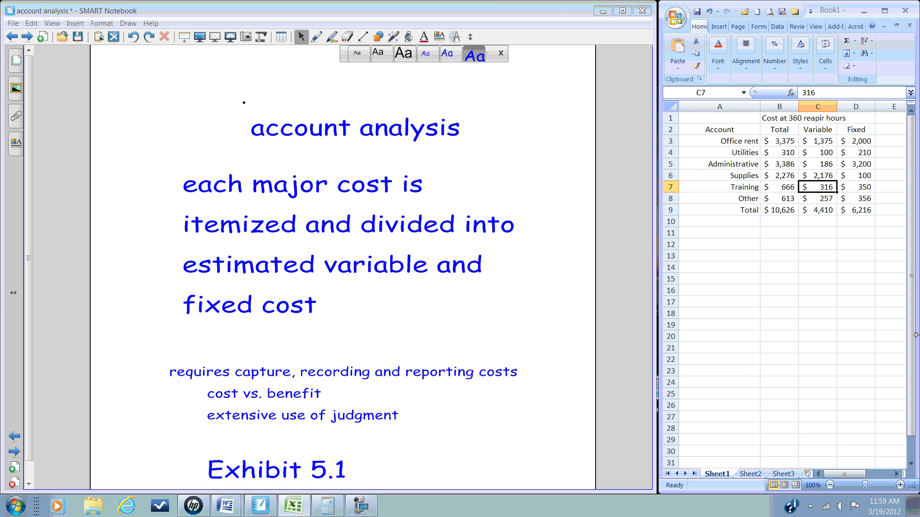
key(Right)
key(Delete)
key(Left)
key(Right)
key(Left)
key(Left)
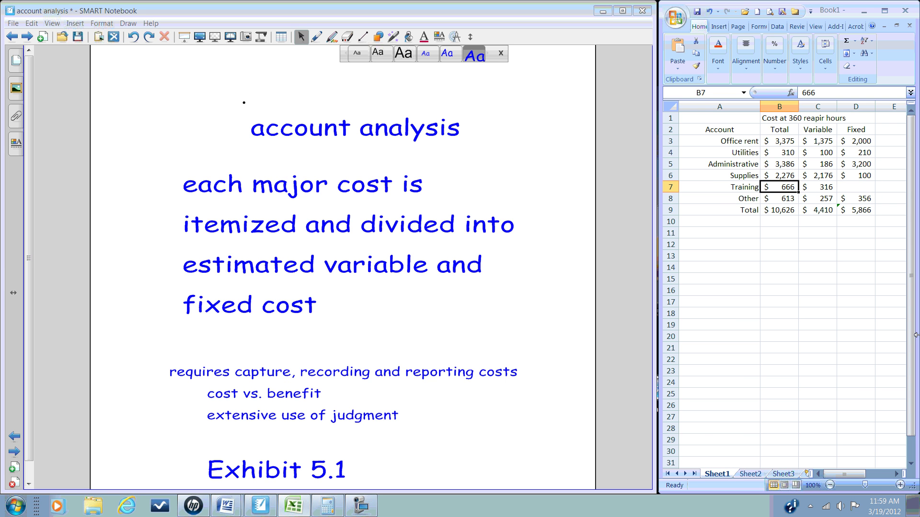
key(Right)
key(Right)
text(+)
key(Left)
key(Left)
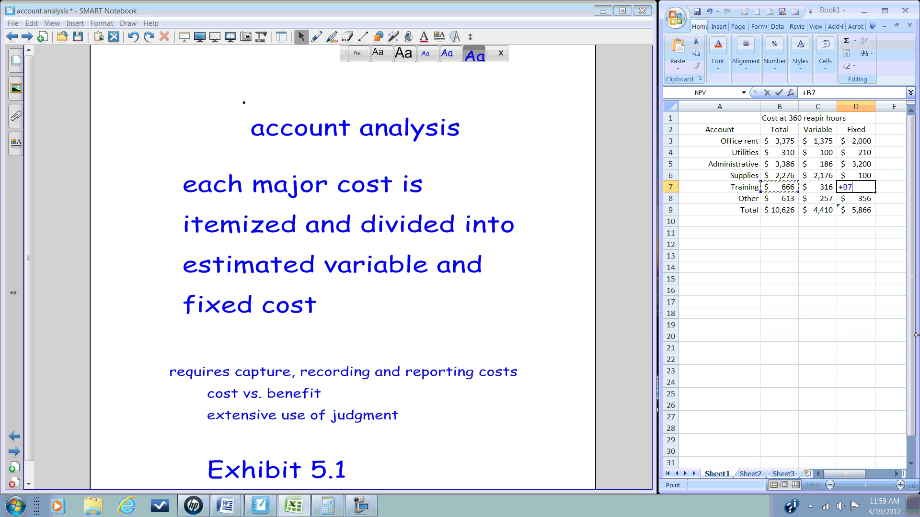
text(-)
key(Left)
key(Return)
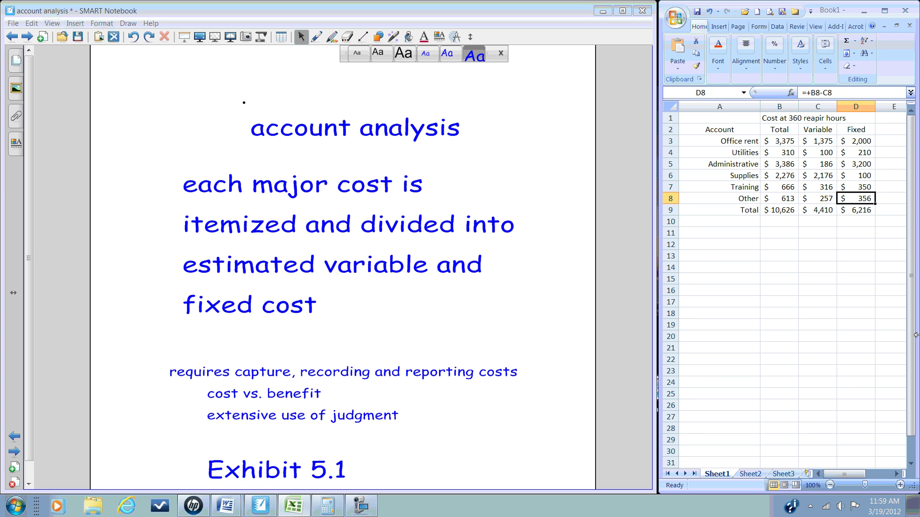
Step: Recheck the Training cells C7 and D7, then move below the cost table
key(Up)
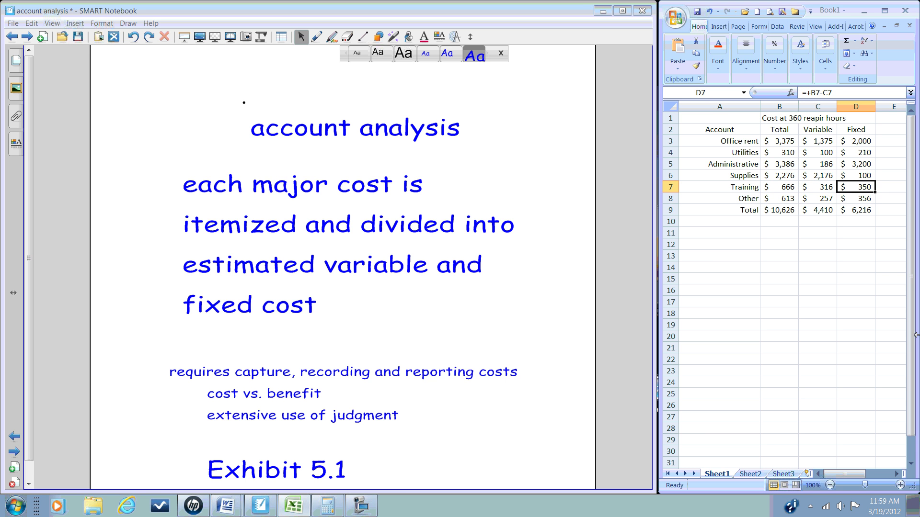
key(Left)
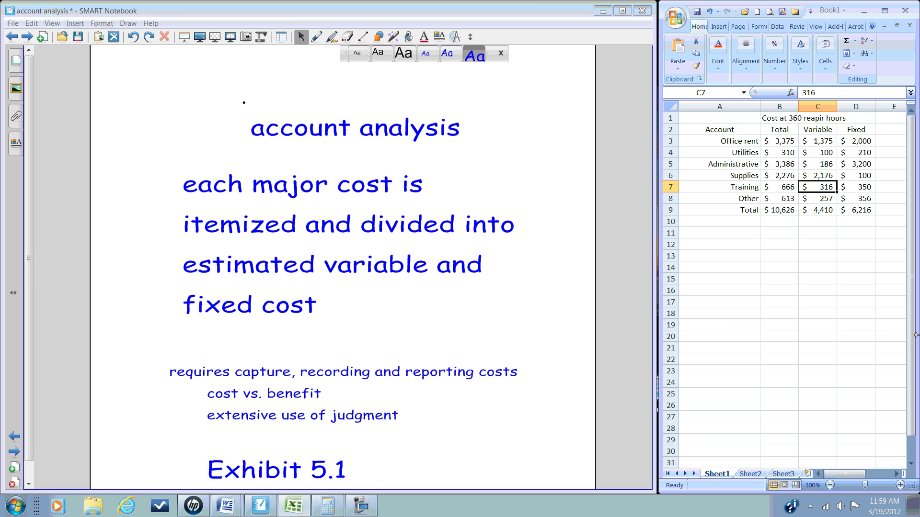
key(Right)
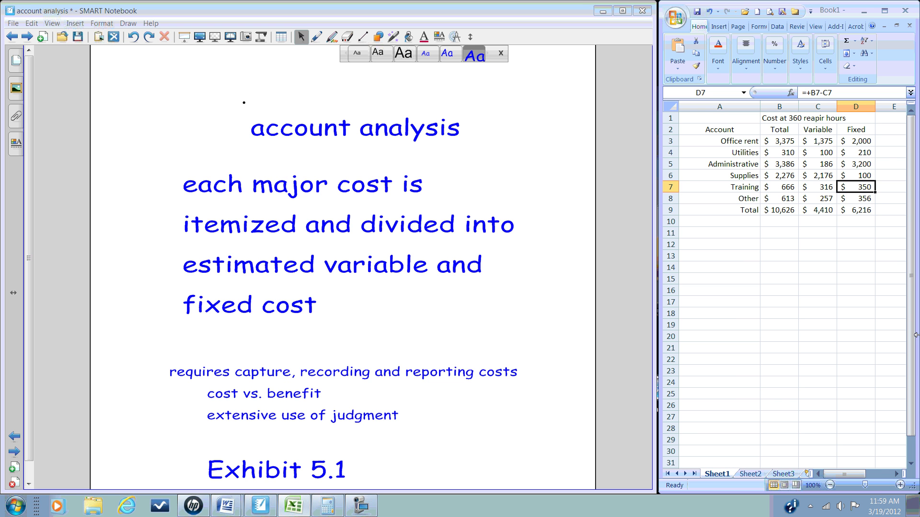
key(Down)
key(Down)
key(Down)
key(Down)
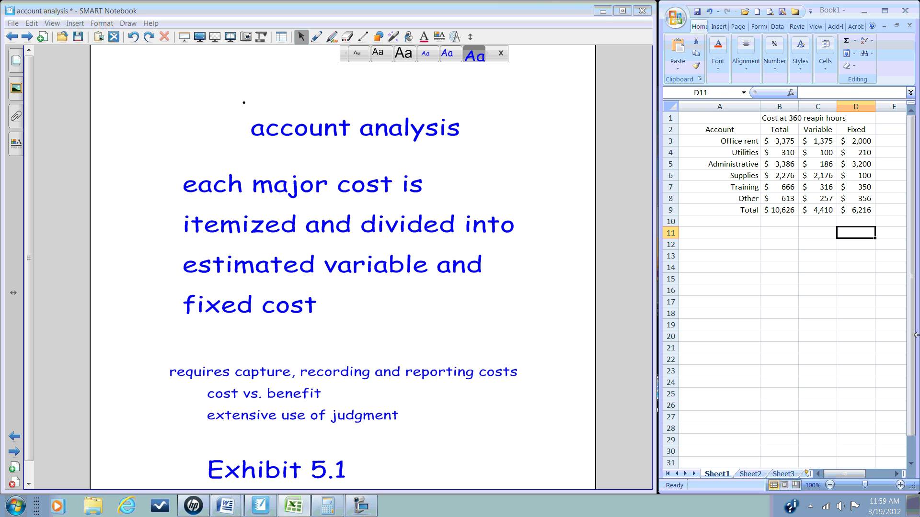
Step: Return to SMART Notebook and go to the Demonstration Problem 1 page
click(625, 275)
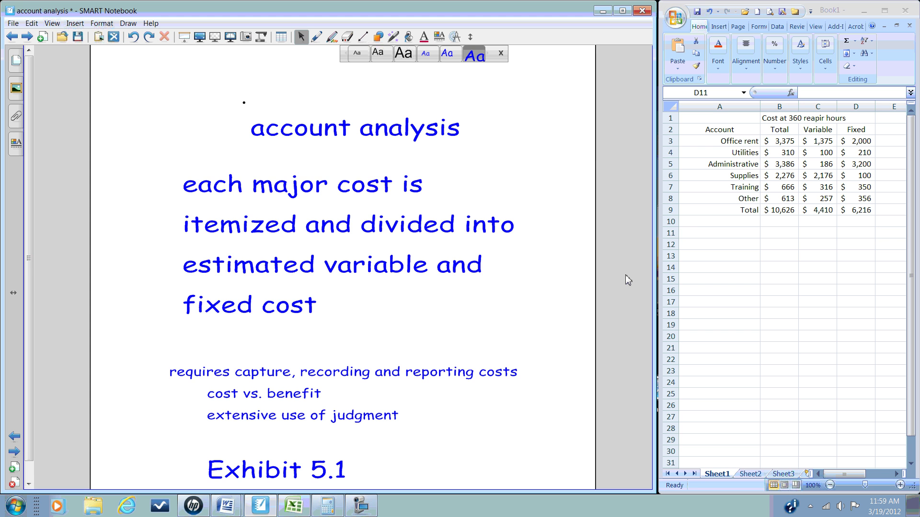
key(Page_Up)
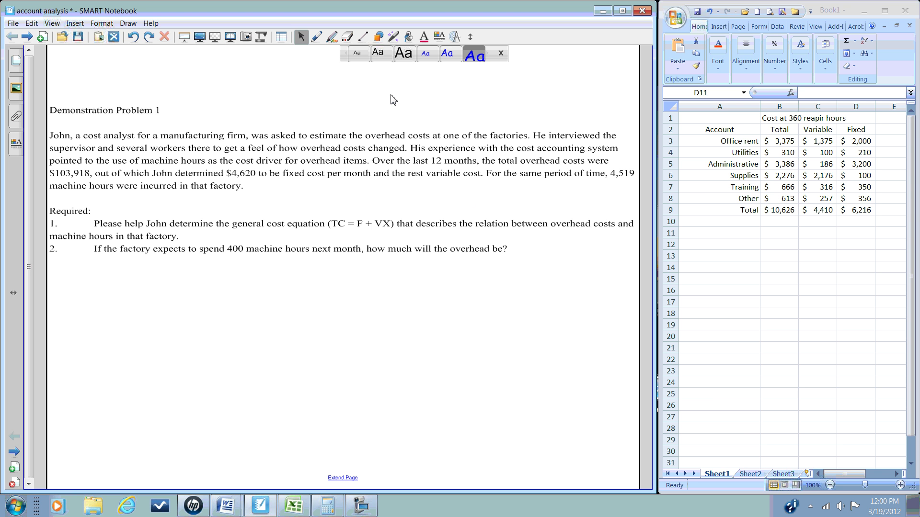
Step: Highlight 'cost', 'machine hours', '$103,918' and 'total overhead costs' in yellow
click(317, 36)
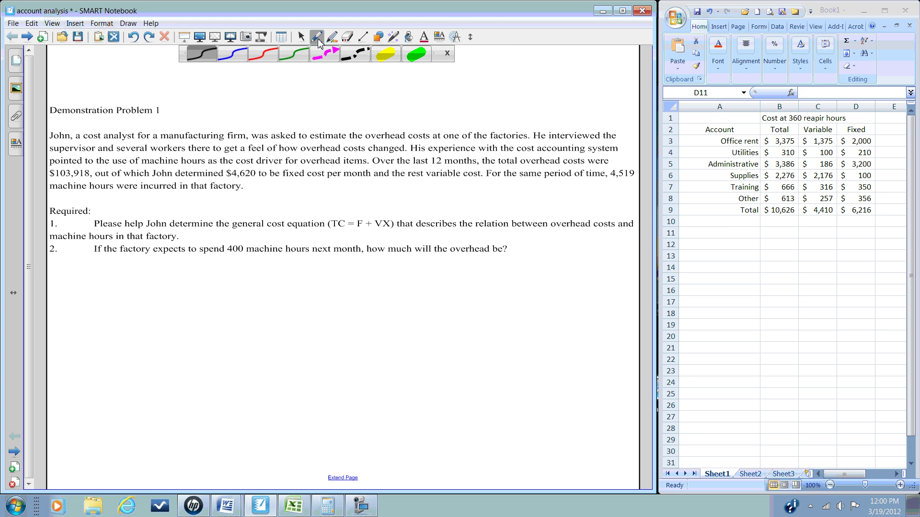
click(387, 62)
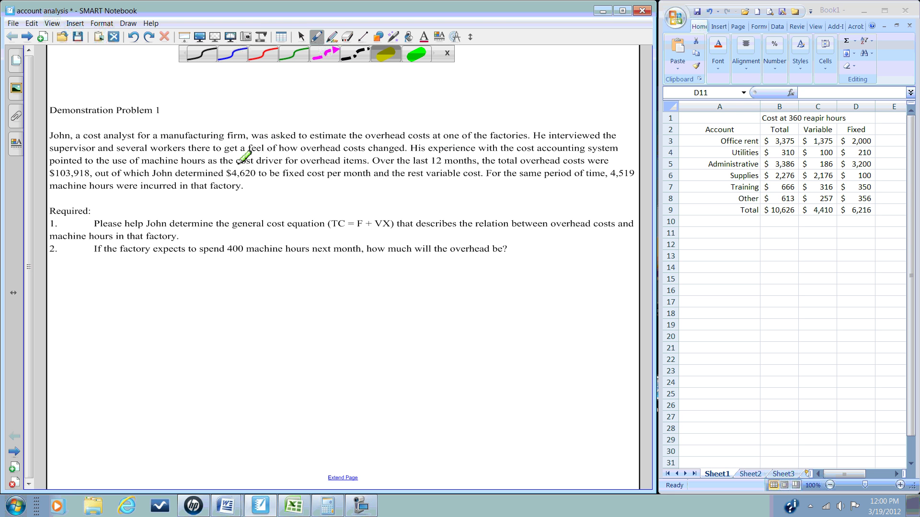
drag(236, 161, 290, 162)
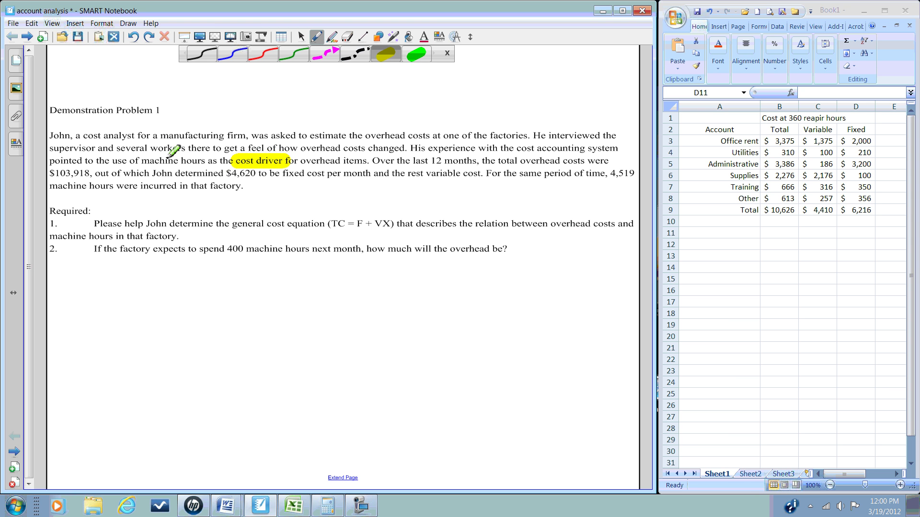
drag(137, 162, 207, 163)
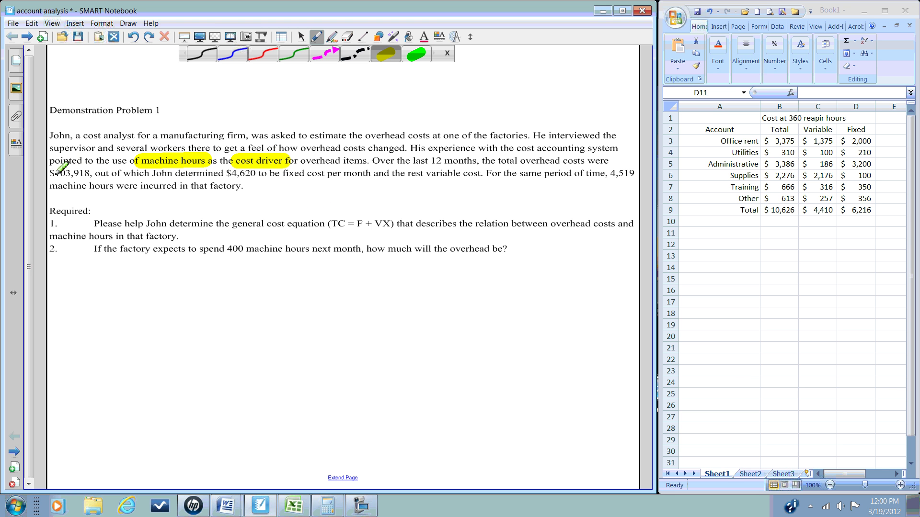
drag(52, 173, 94, 174)
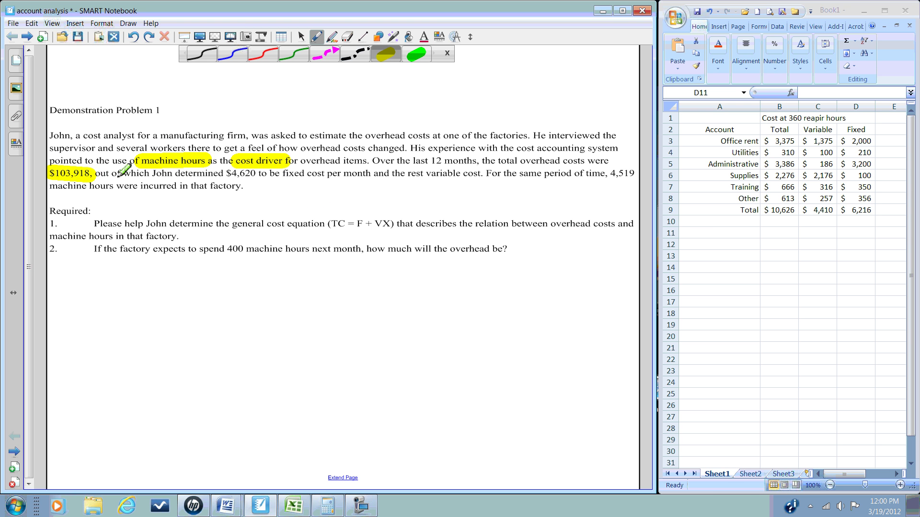
drag(500, 163, 586, 164)
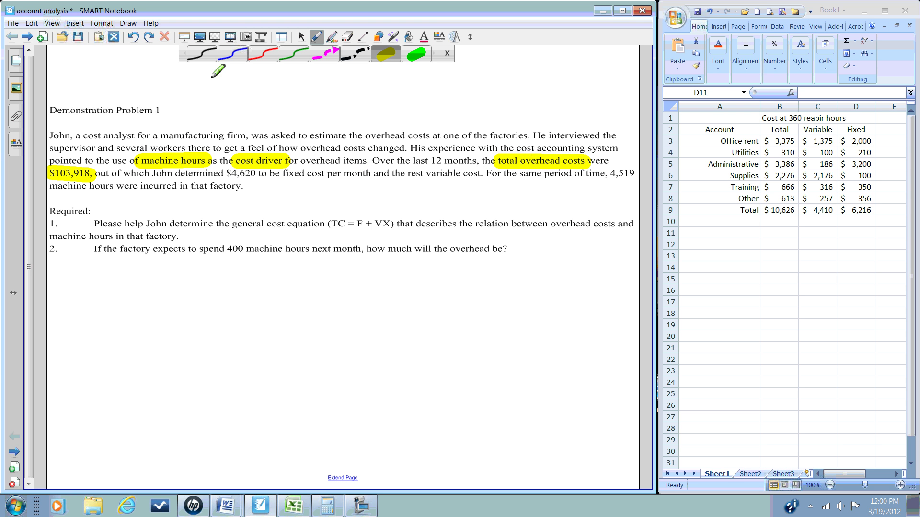
click(228, 57)
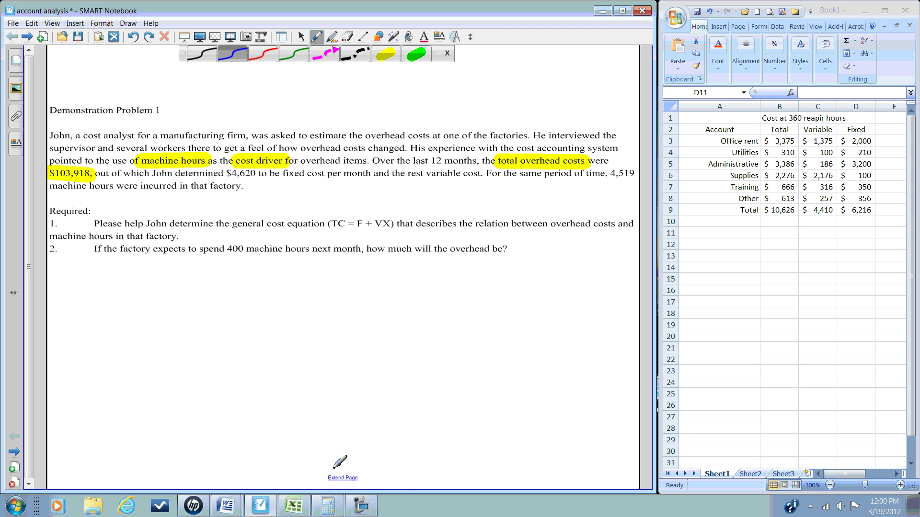
Step: Pause the screen recording from the recorder controls
click(373, 513)
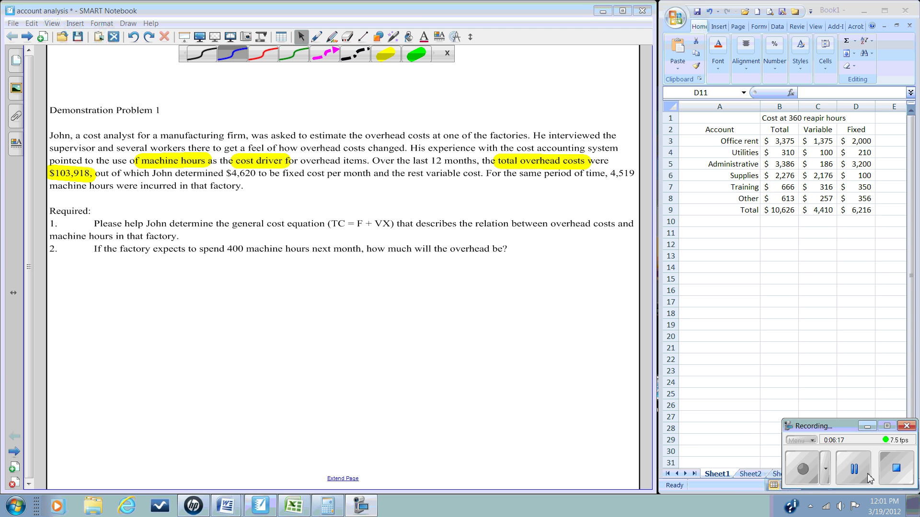
click(853, 469)
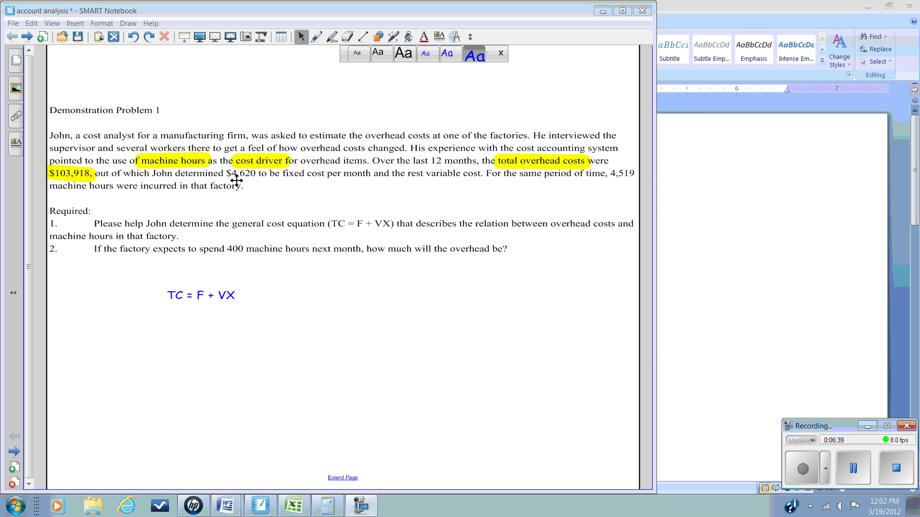
Step: In Calculator, compute 4620 × 12 = 55440 and move the window off the problem text
click(331, 503)
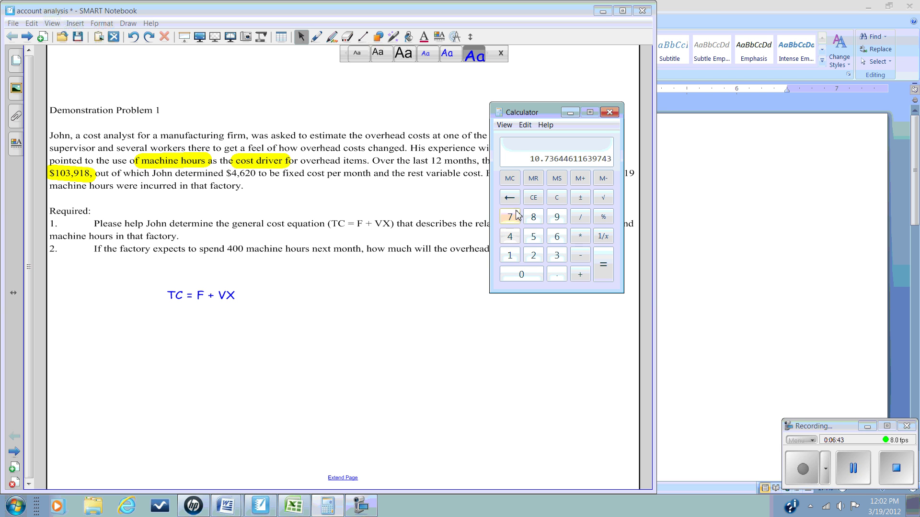
click(557, 199)
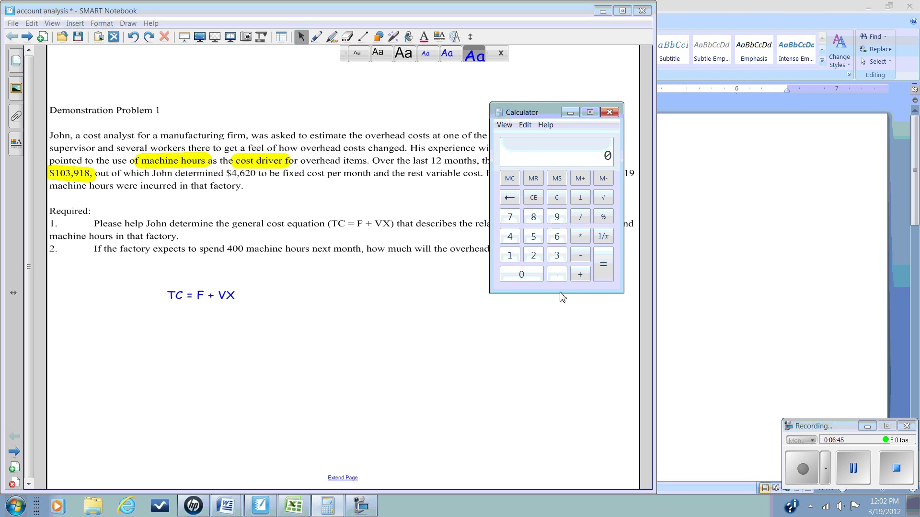
click(510, 236)
click(556, 239)
click(533, 255)
click(532, 274)
click(580, 236)
click(510, 257)
click(533, 258)
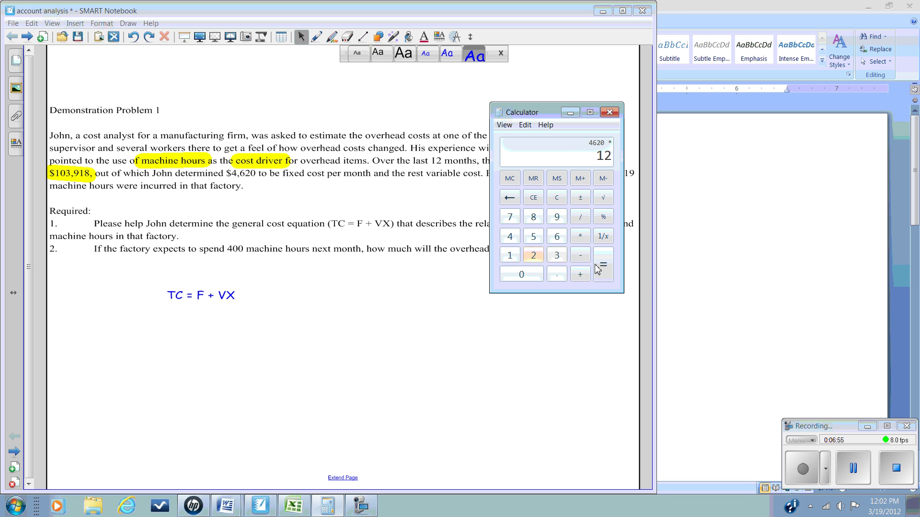
click(602, 267)
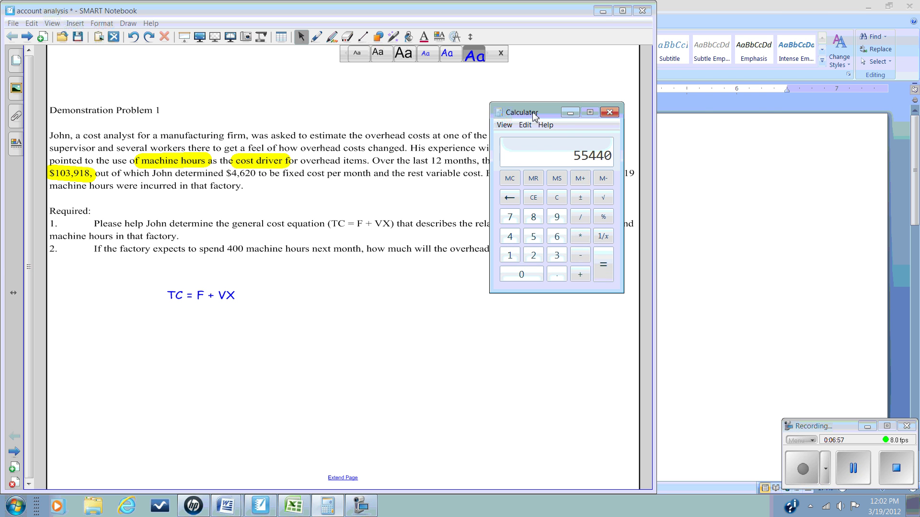
drag(534, 115, 719, 92)
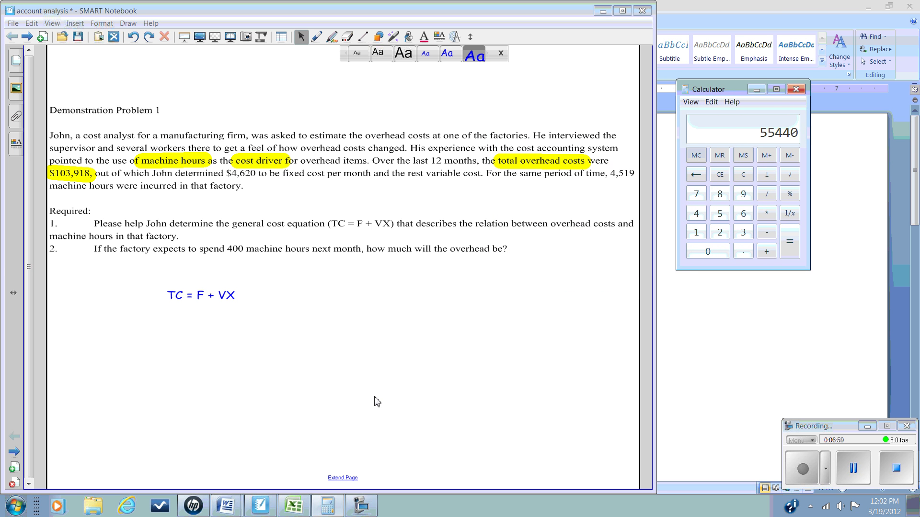
Step: Add the line TC = 55,440 + 4,519X beneath TC = F + VX
click(230, 297)
click(231, 298)
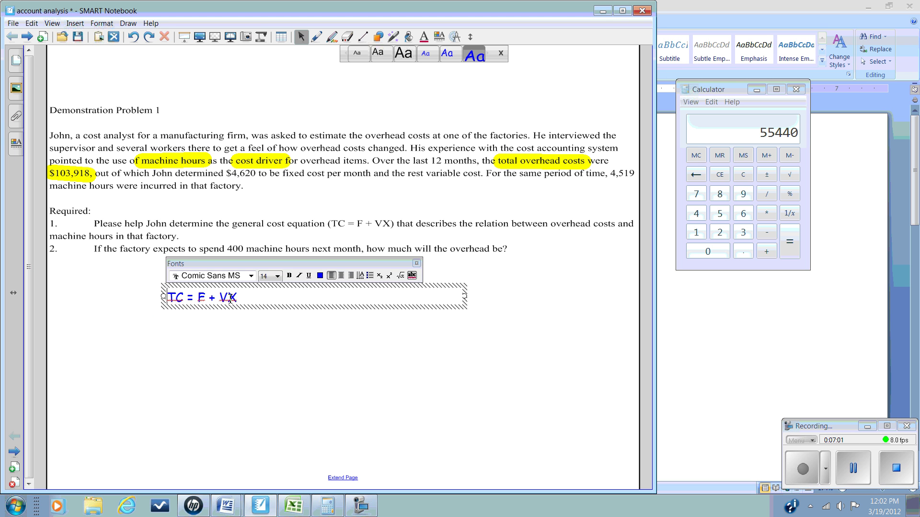
click(230, 298)
key(Return)
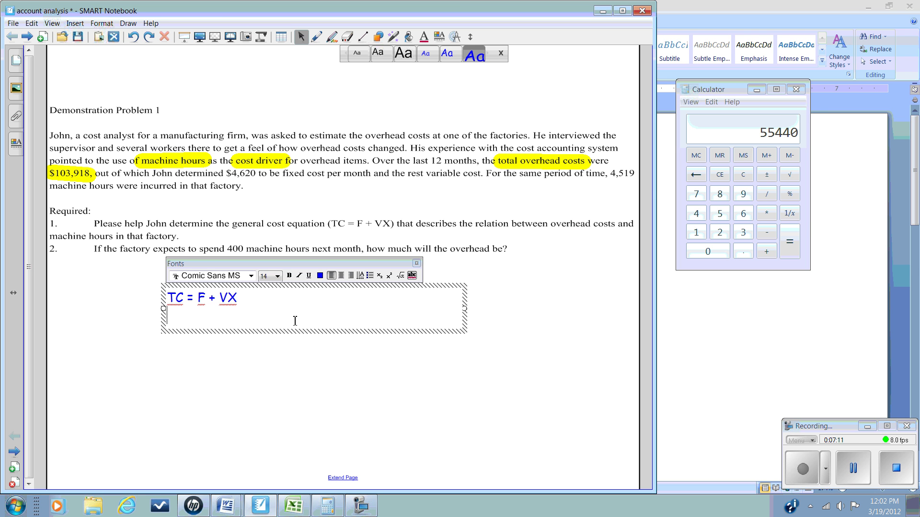
text(TC = 55,440 +)
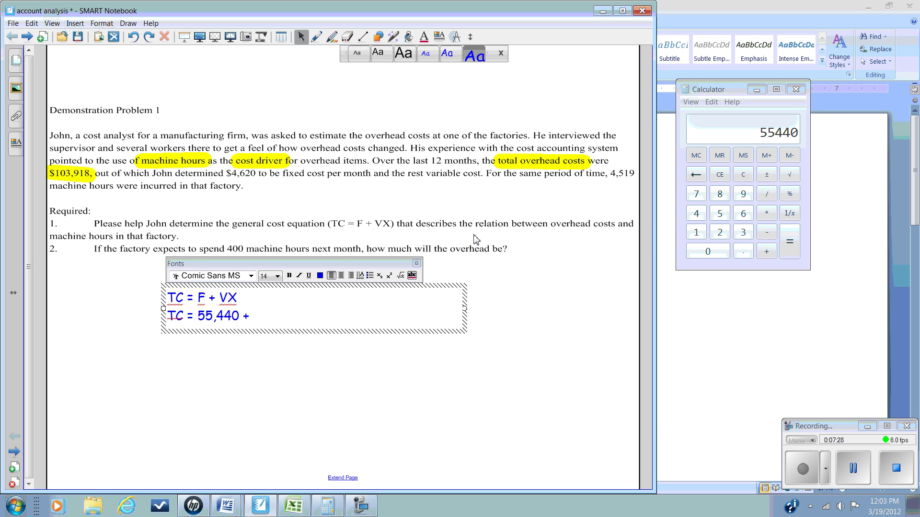
text(4,519)
text(X)
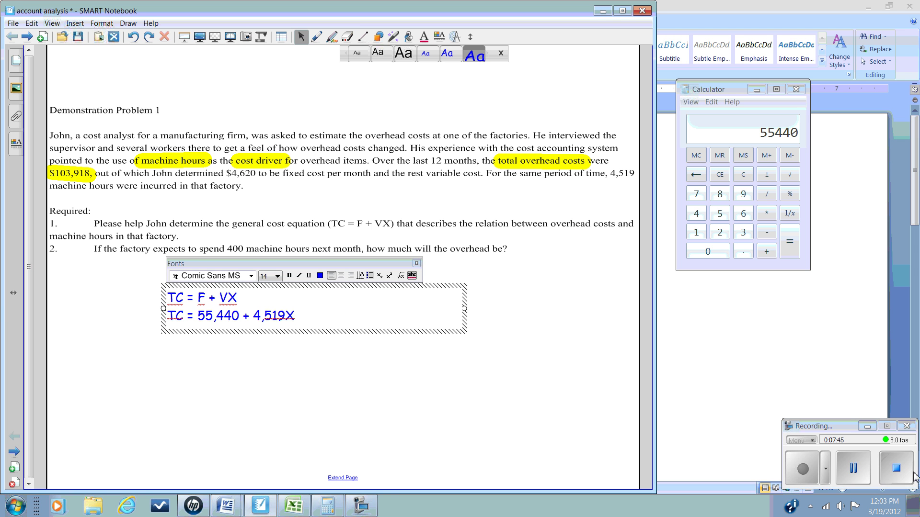
Step: Replace TC on the second equation line with 103,918
click(875, 484)
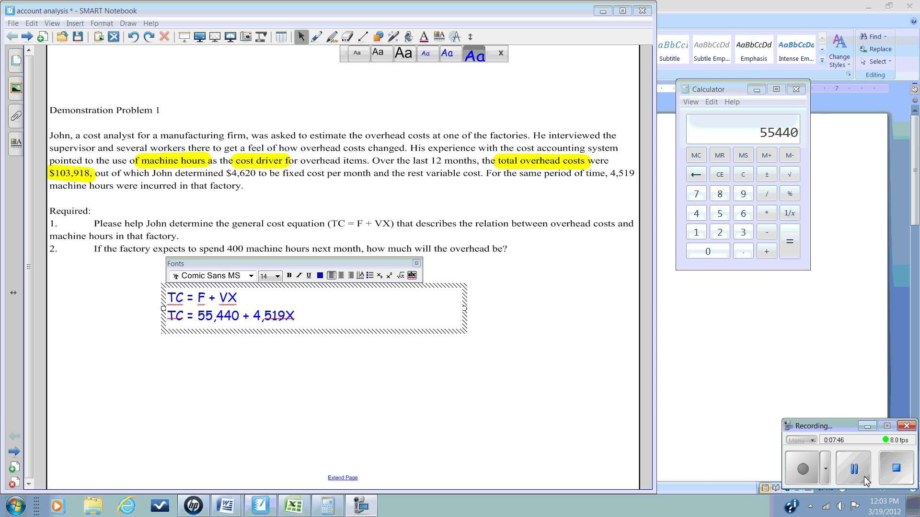
click(205, 317)
click(186, 319)
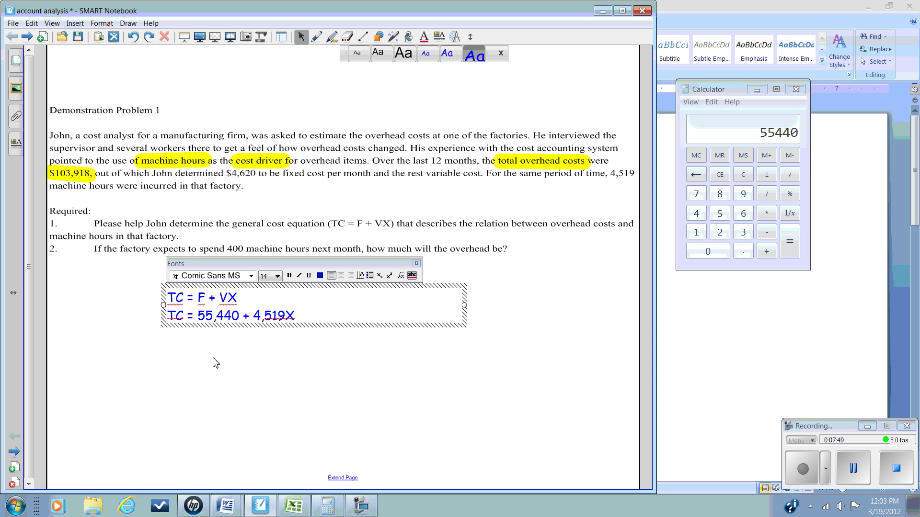
key(BackSpace)
key(BackSpace)
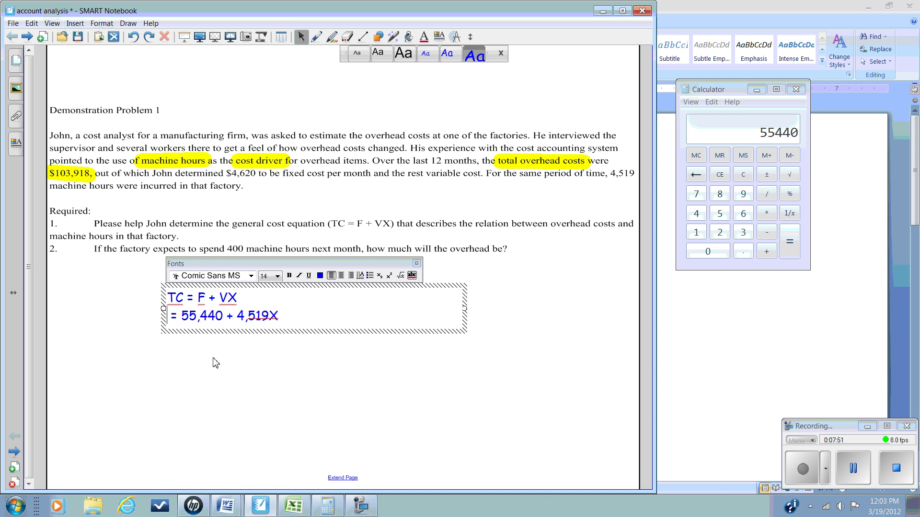
text(103,)
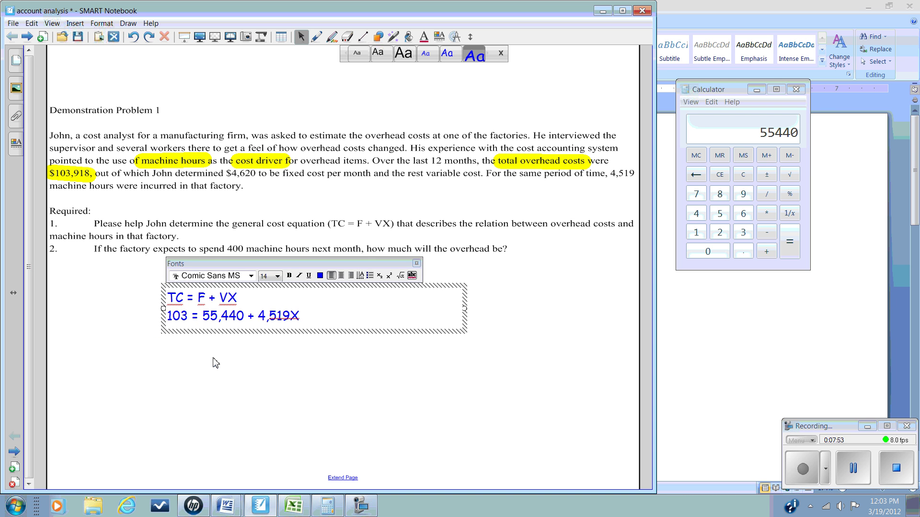
text(918)
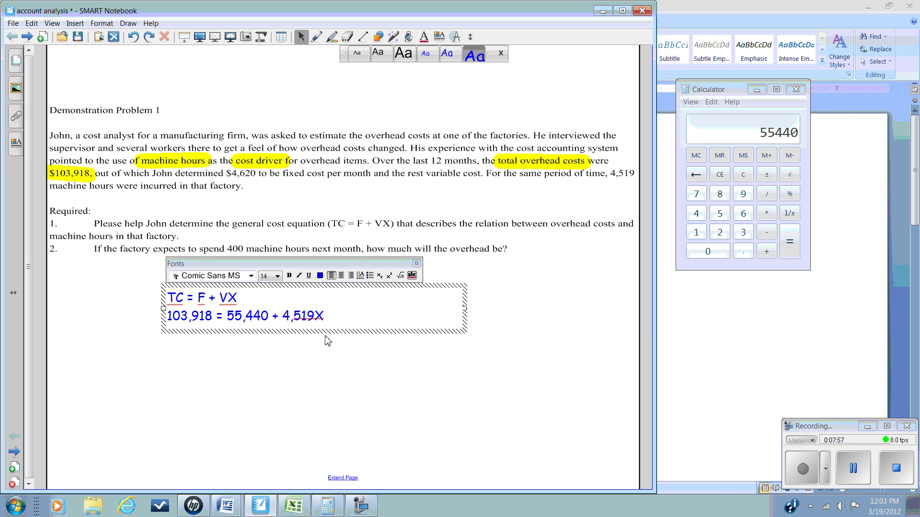
click(335, 317)
key(Return)
text(103)
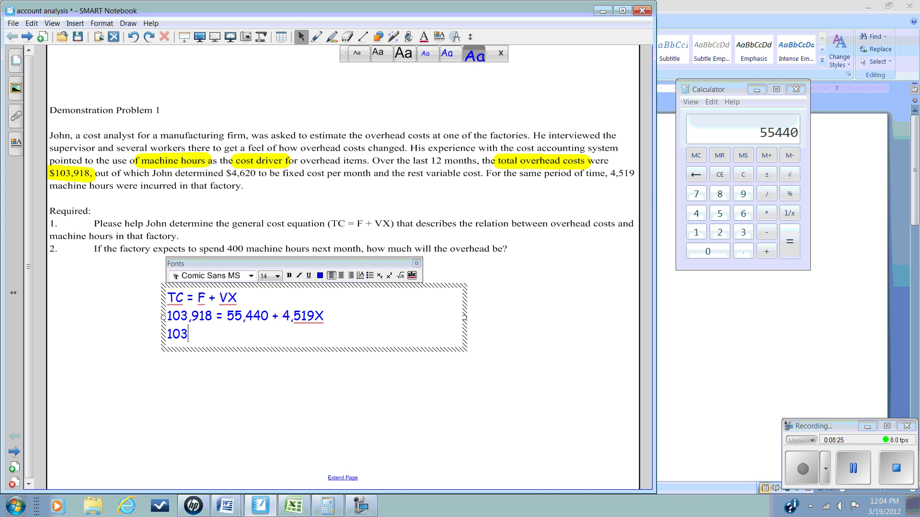
text(918-55440)
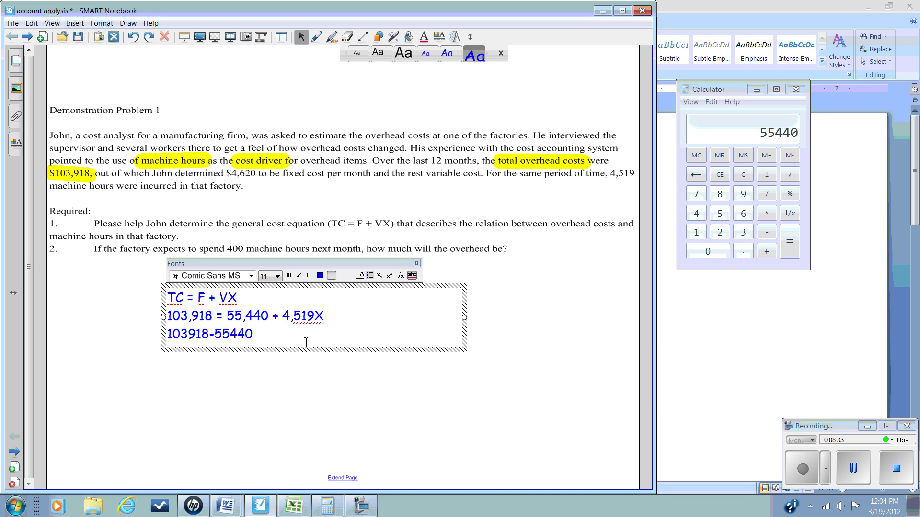
text( =4519x)
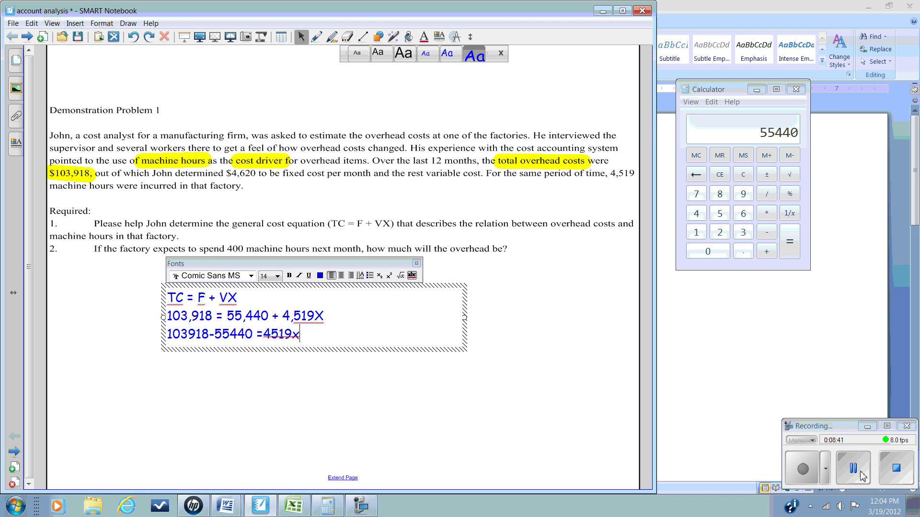
Step: Clear the Calculator and enter the total cost 103918
click(743, 175)
click(696, 232)
click(707, 251)
click(747, 234)
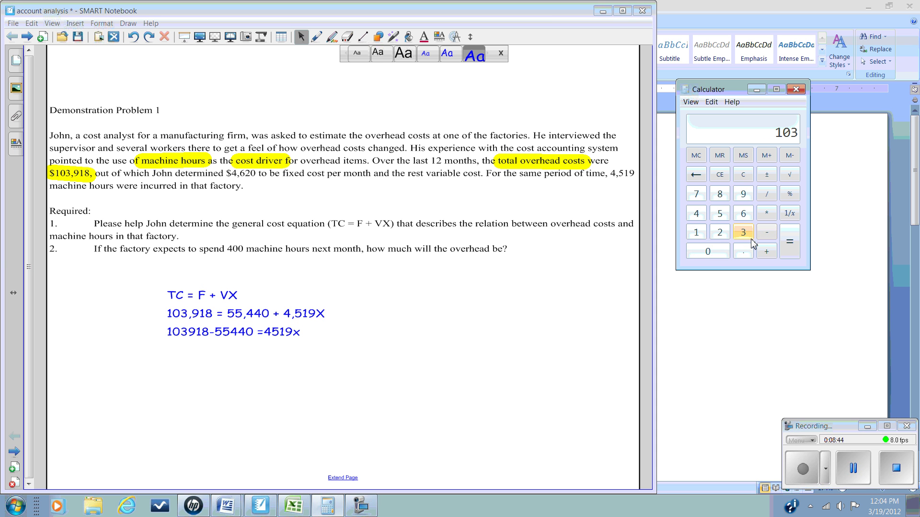
click(743, 194)
click(696, 233)
click(720, 194)
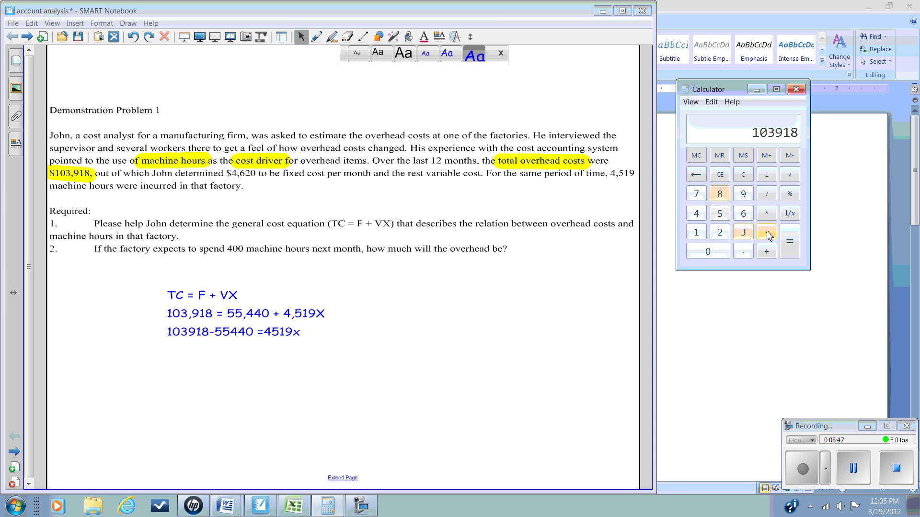
Step: Subtract 55440 to get 48478, then reopen the slide's equations text box for editing
click(766, 233)
click(719, 214)
click(720, 213)
click(697, 213)
click(696, 214)
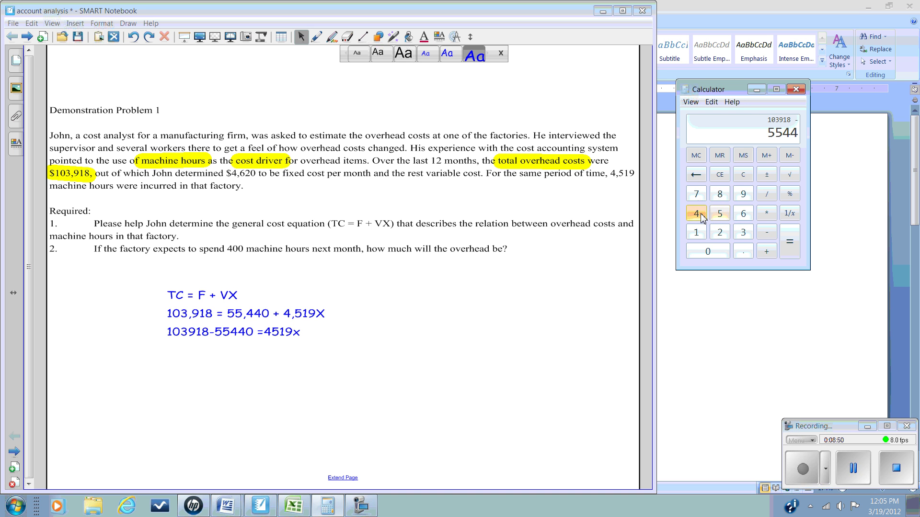
click(716, 255)
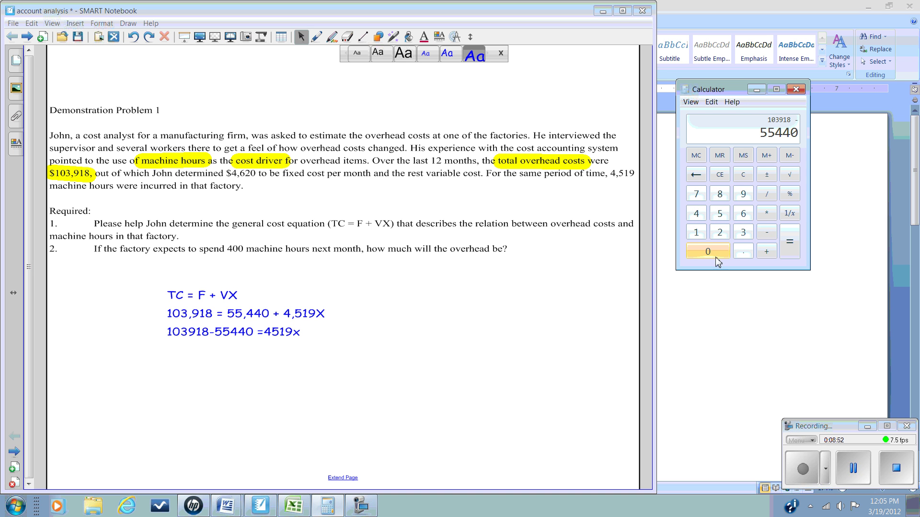
click(789, 242)
click(309, 334)
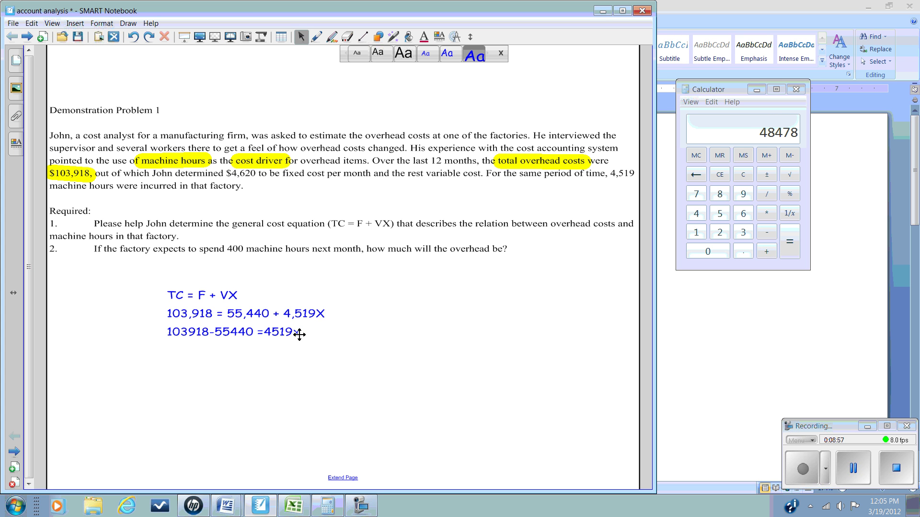
double_click(293, 335)
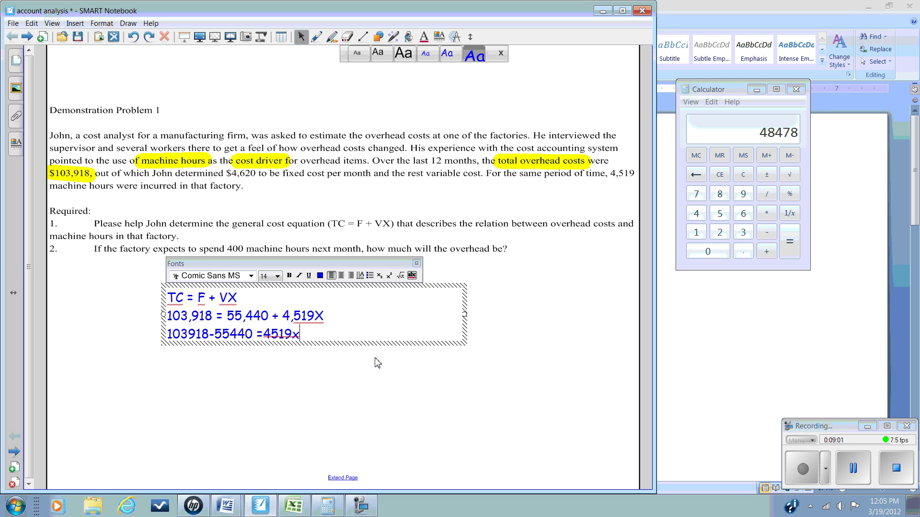
Step: Add the line 48478 = 4519X to the equations on the slide
key(Return)
text(48)
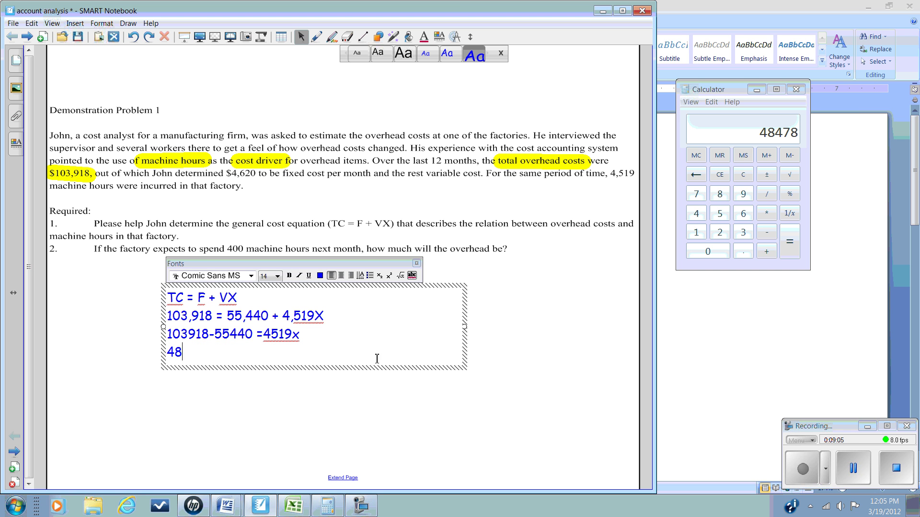
text(478)
text(= 4519X)
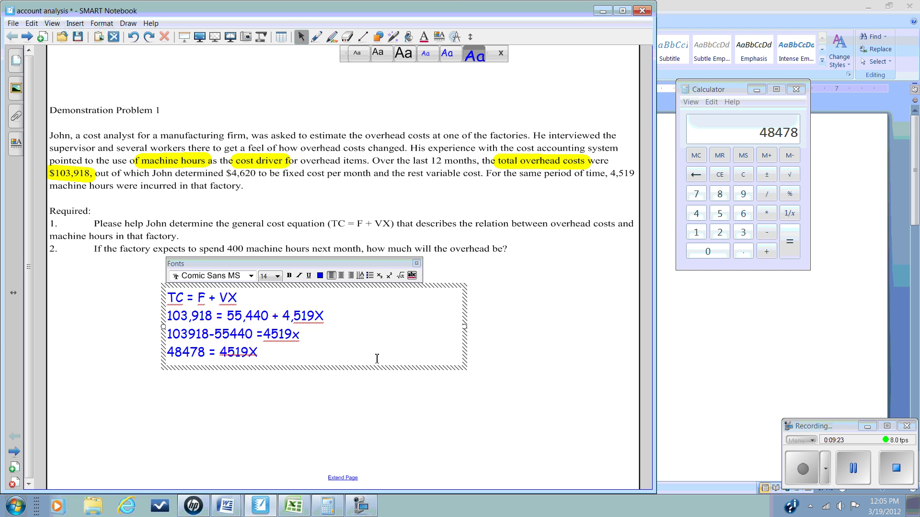
key(Return)
Step: Divide 48478 by 4519 in Calculator, giving 10.72759460057535, then reopen the equations text box
click(766, 194)
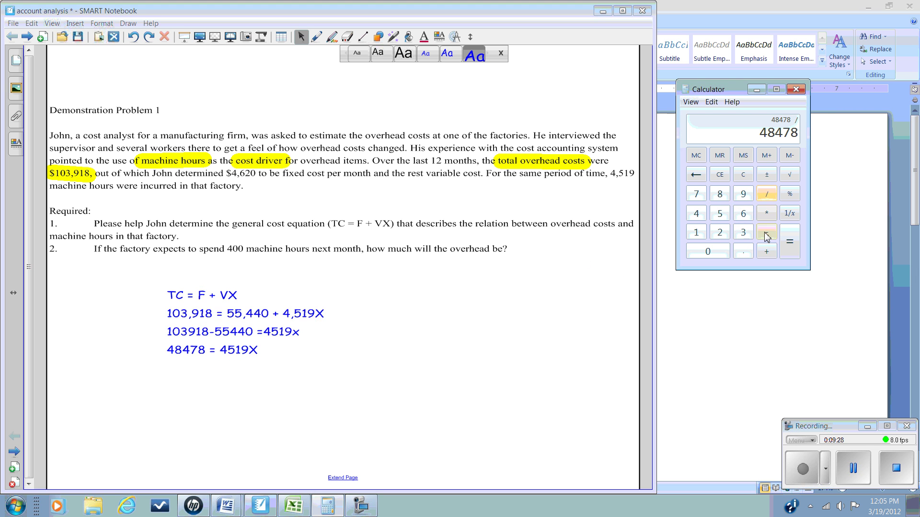
click(699, 216)
click(719, 214)
click(697, 233)
click(742, 195)
click(789, 241)
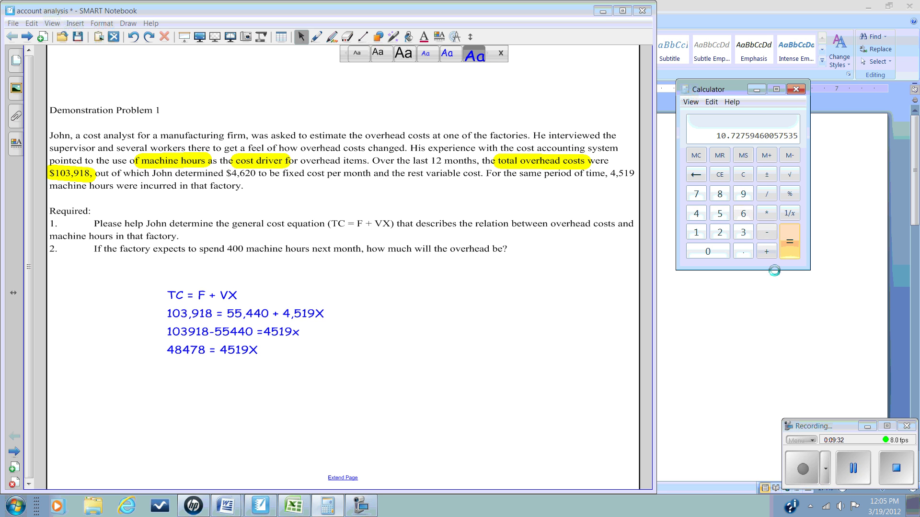
click(257, 351)
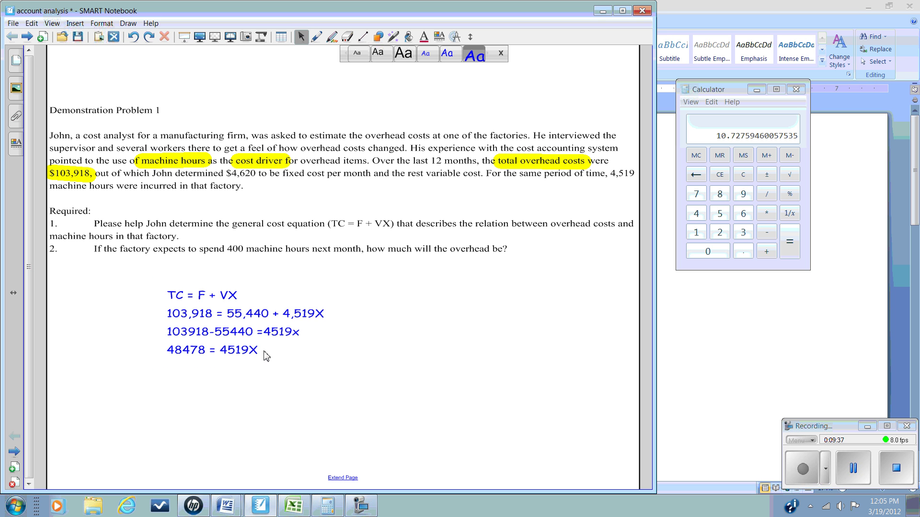
double_click(260, 352)
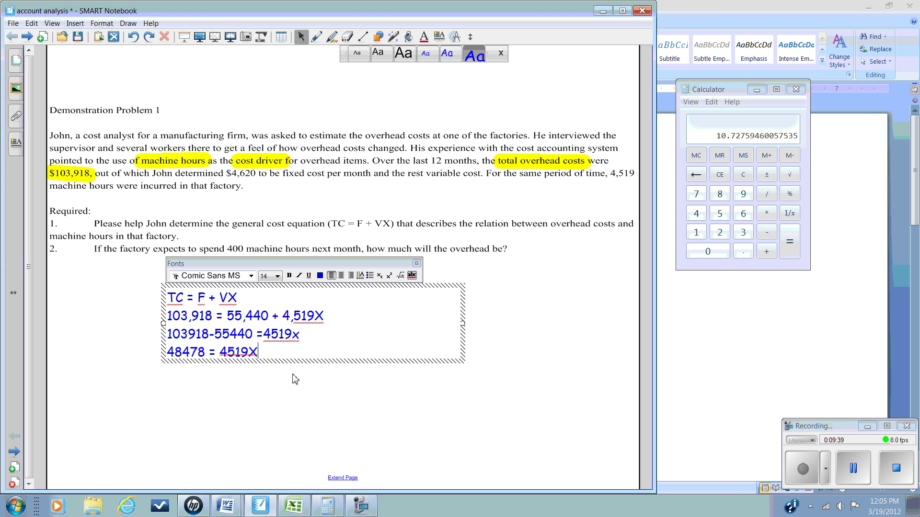
Step: Add lines 10.73 = x, TC = 4620 + (400 x 10.73), and a starting TC =
key(Return)
text(10.7)
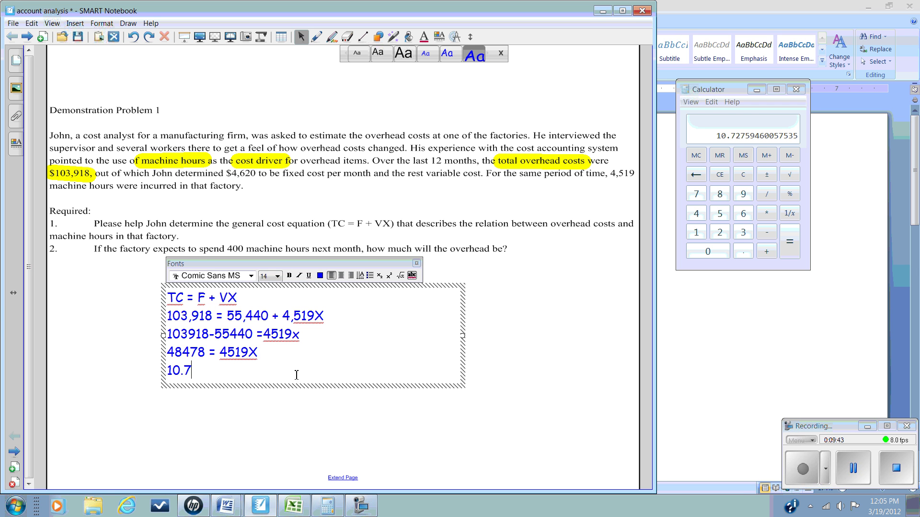
text(3 = x)
key(Return)
key(Return)
text(TC = 462)
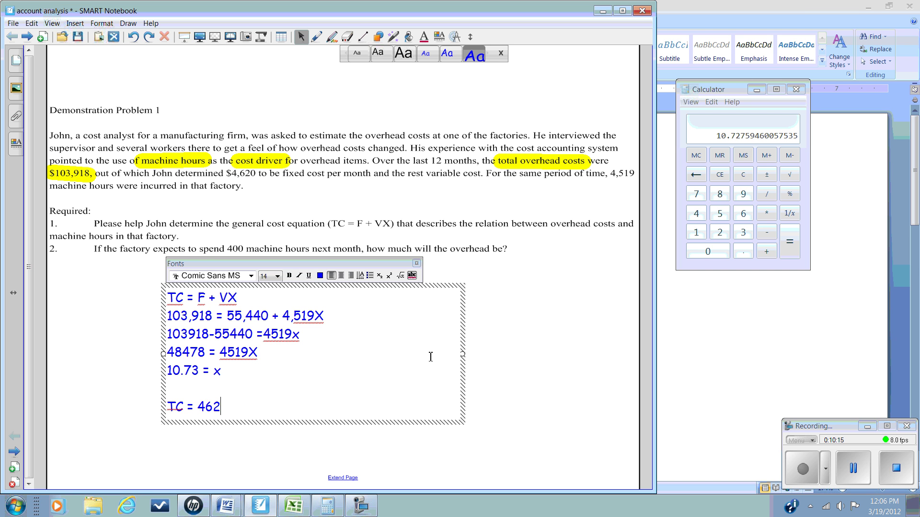
text(0 + (400 x 10.73)
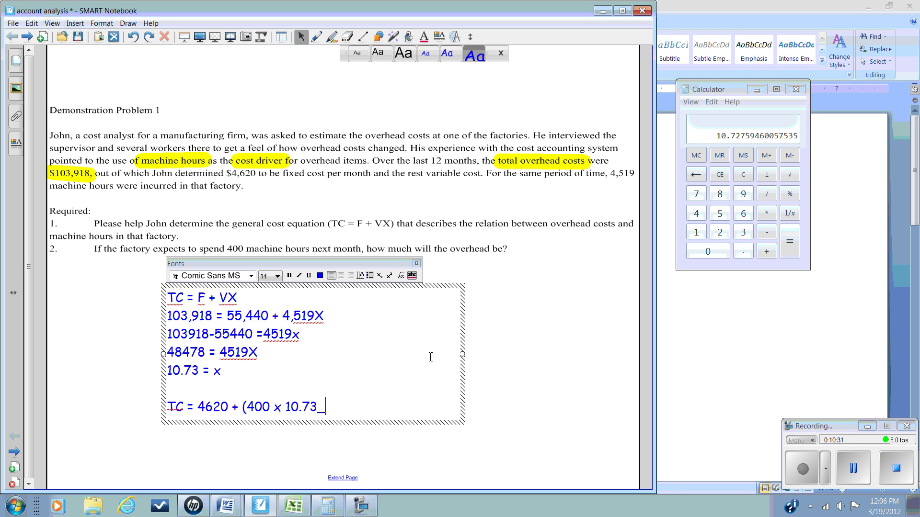
text())
key(Return)
text(TC =)
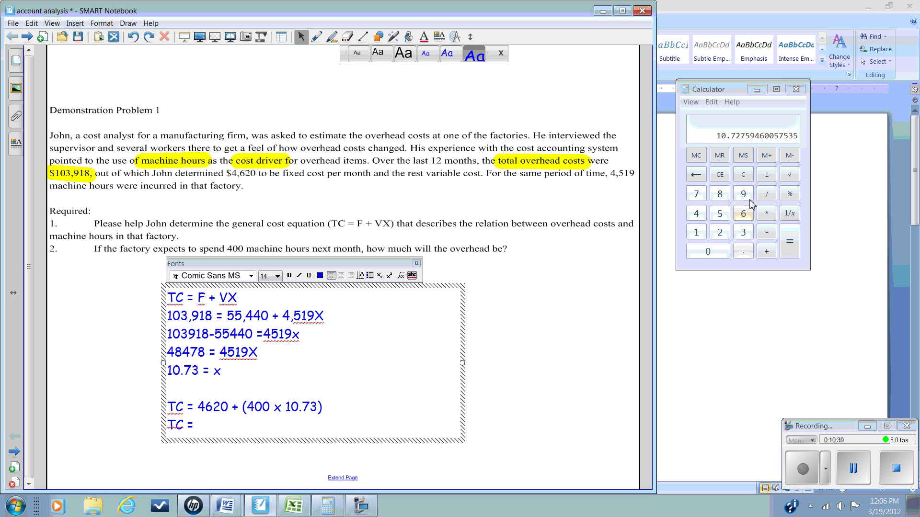
Step: Clear the Calculator and enter 400 × 10.73
click(743, 174)
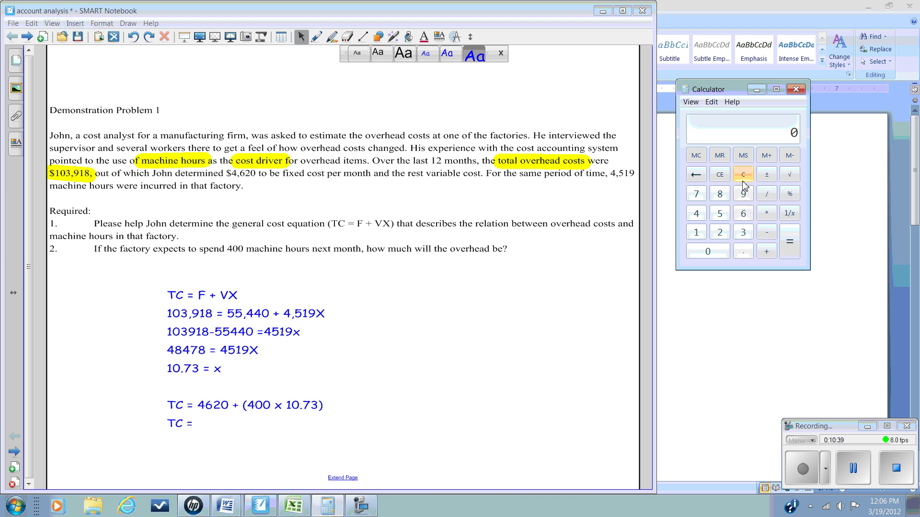
click(696, 214)
click(709, 252)
click(708, 252)
click(766, 213)
click(696, 233)
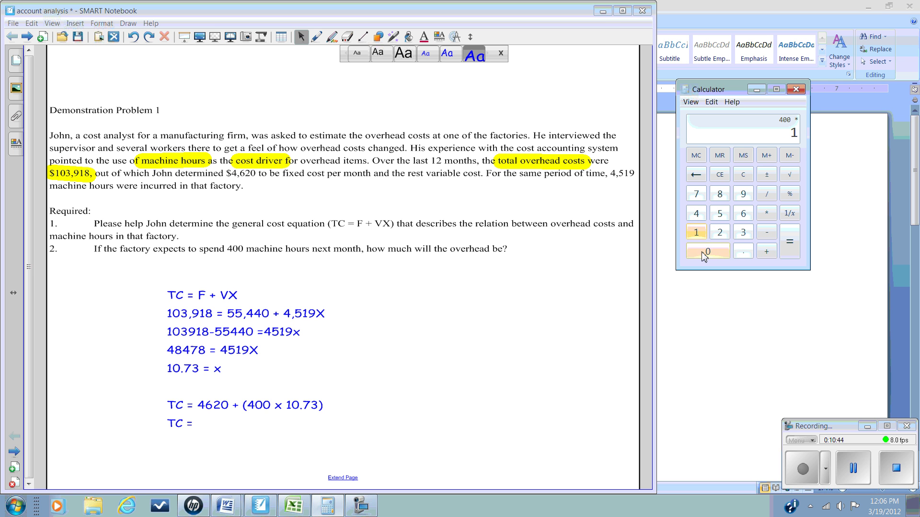
click(708, 252)
click(743, 251)
click(696, 193)
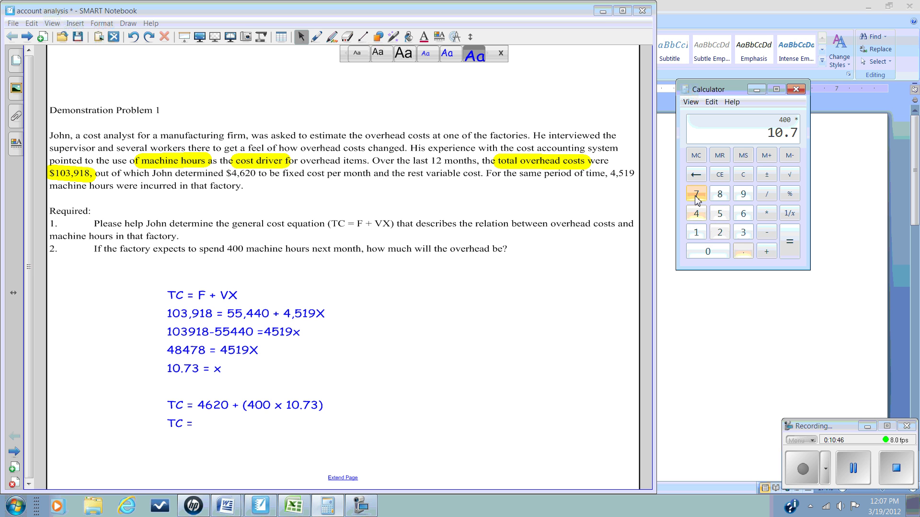
click(746, 236)
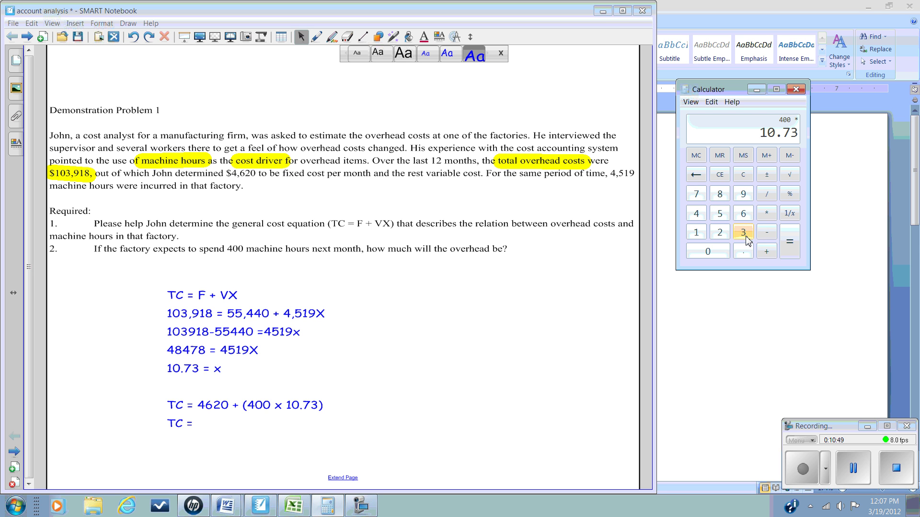
Step: Add the fixed cost 4620 to get the total of 8912
click(766, 253)
click(696, 213)
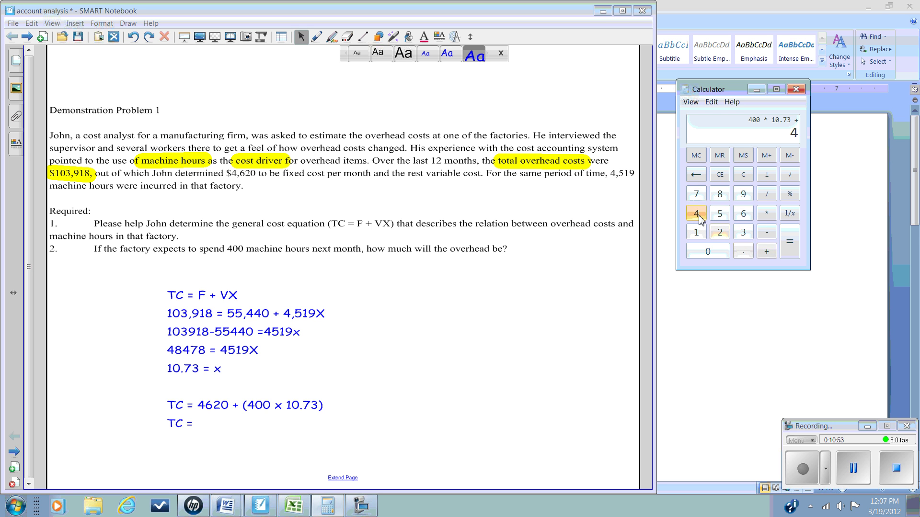
click(744, 217)
click(720, 233)
click(708, 251)
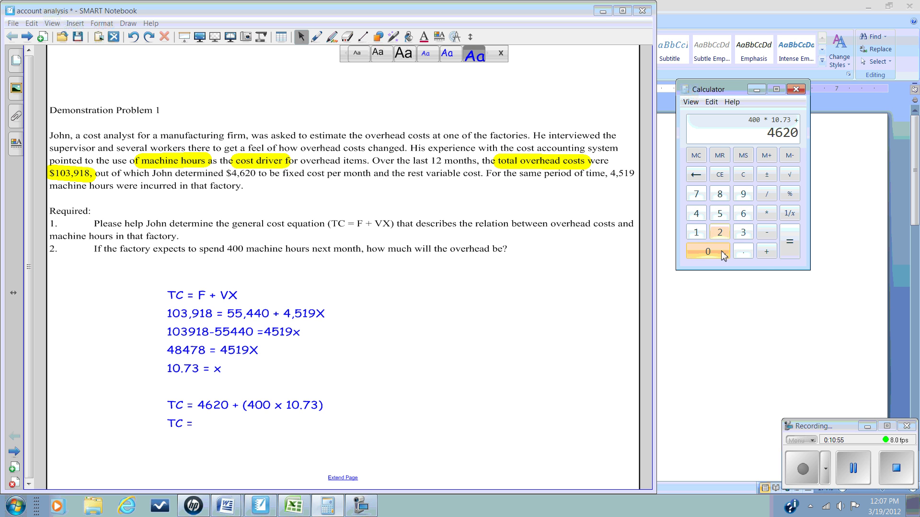
click(792, 251)
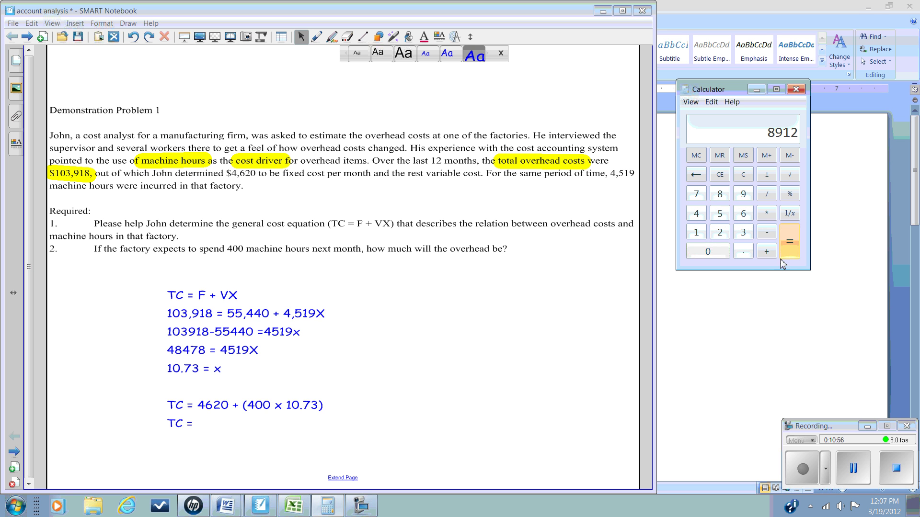
Step: Complete the slide's last line so it reads TC = 8912
click(204, 429)
double_click(203, 427)
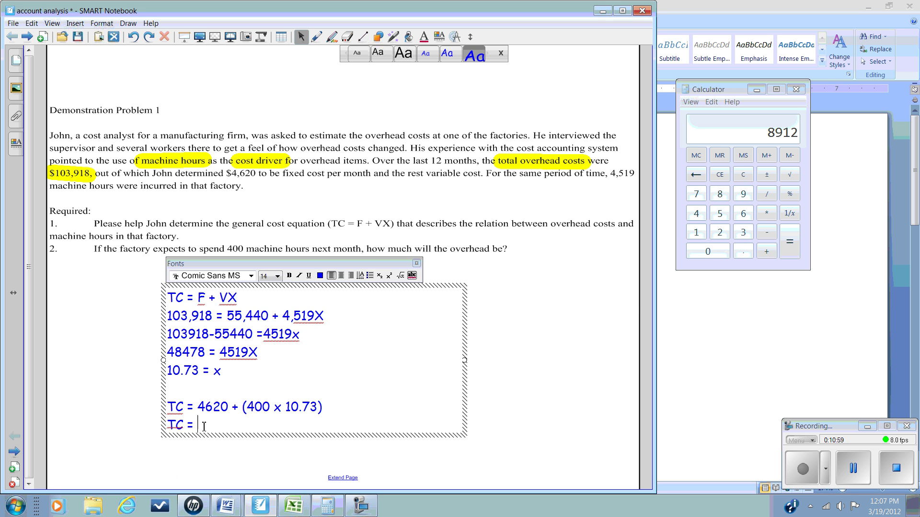
text(8912)
click(534, 406)
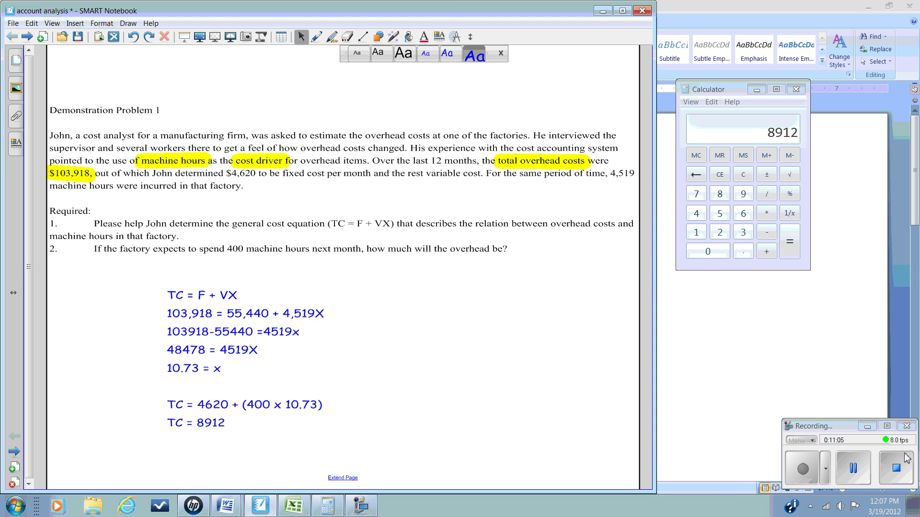